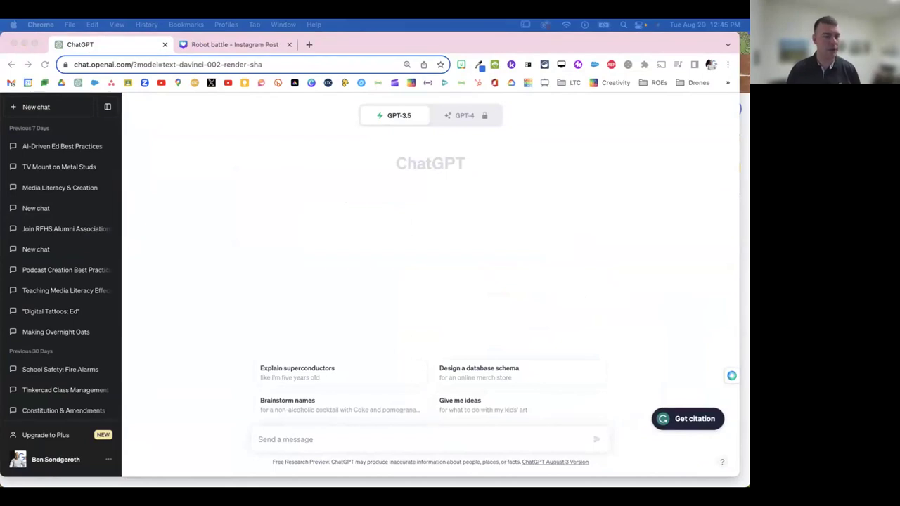
- Continue the shared Join RFHS Alumni Association conversation and review its radio advertisement prompts, paragraph rewrite and 30-second version
left_click_drag(401, 195, 355, 44)
left_click(395, 442)
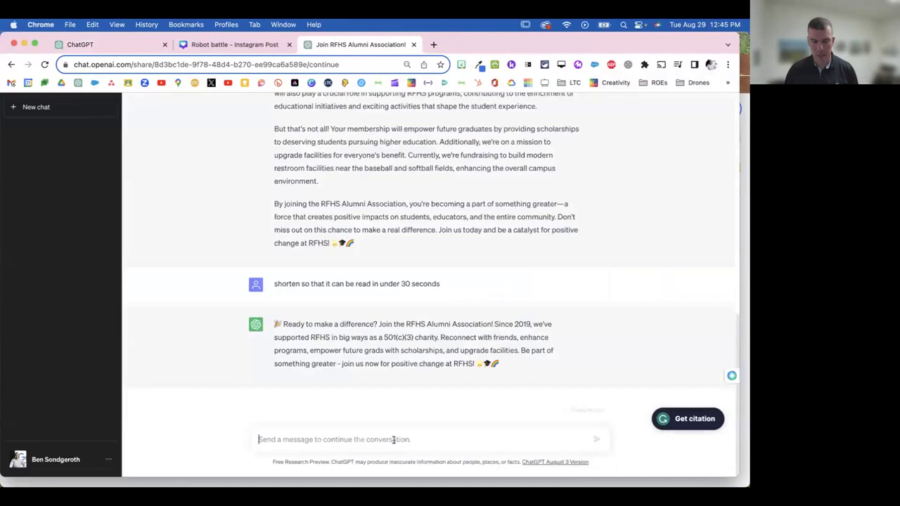
scroll(529, 294, "up", 15)
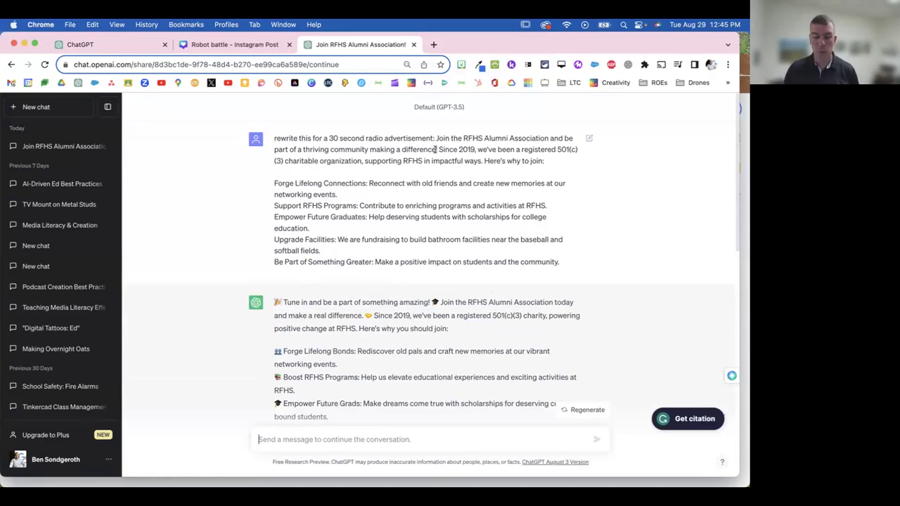
scroll(434, 263, "down", 3)
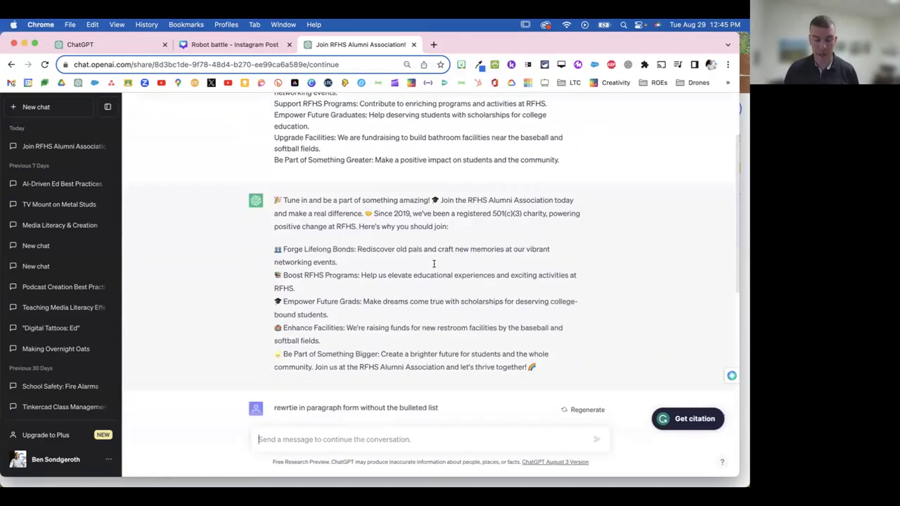
scroll(434, 264, "down", 1)
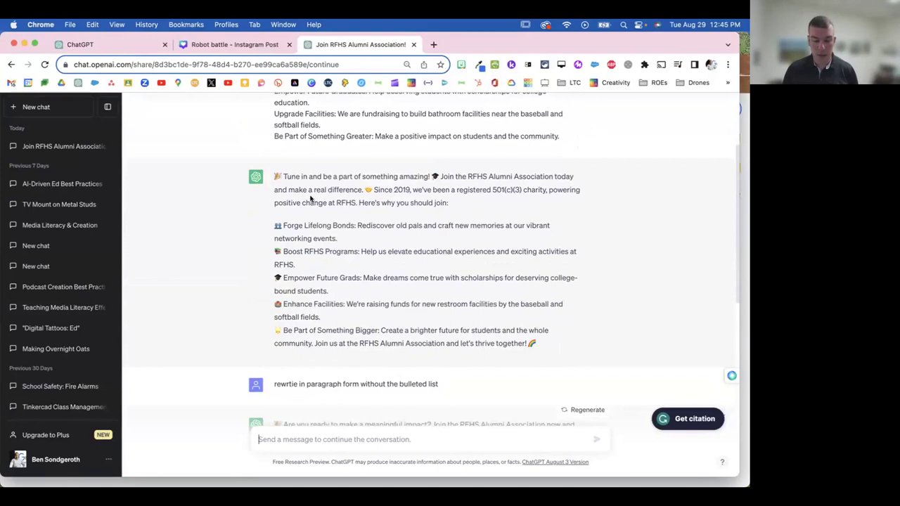
scroll(437, 242, "down", 6)
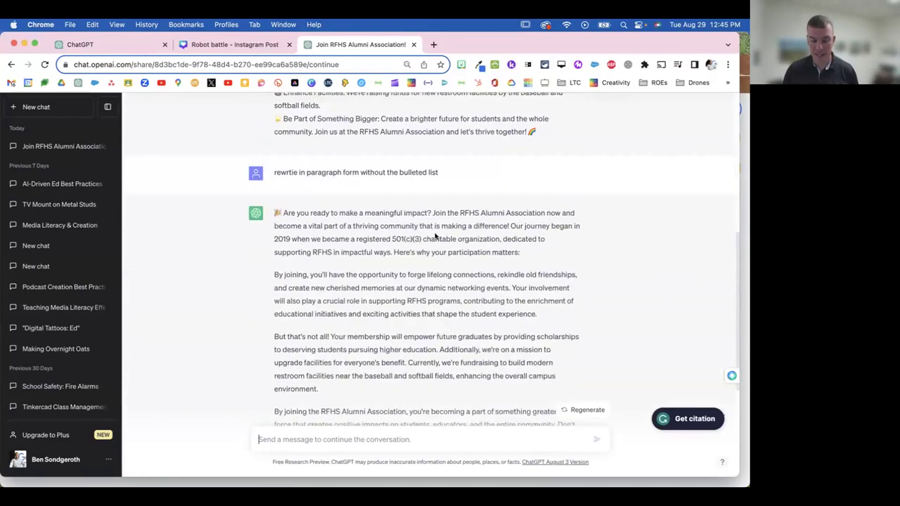
scroll(435, 238, "up", 1)
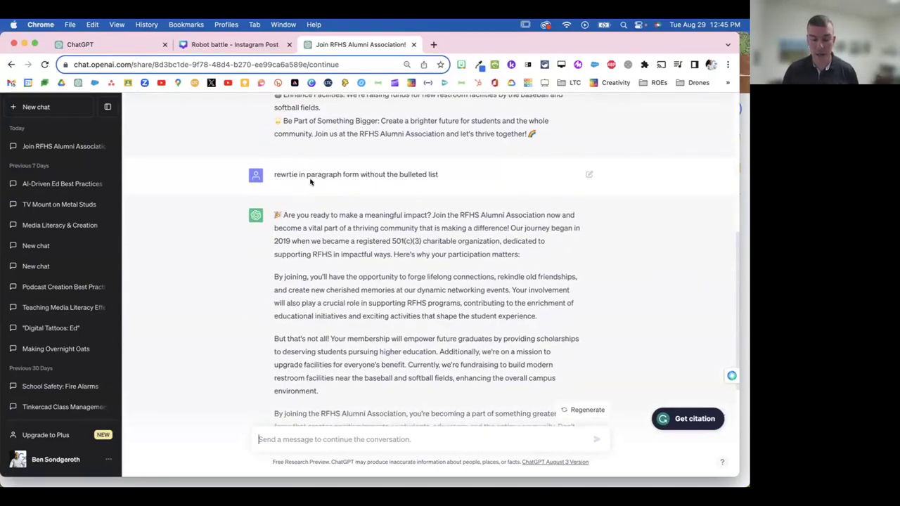
scroll(434, 188, "down", 3)
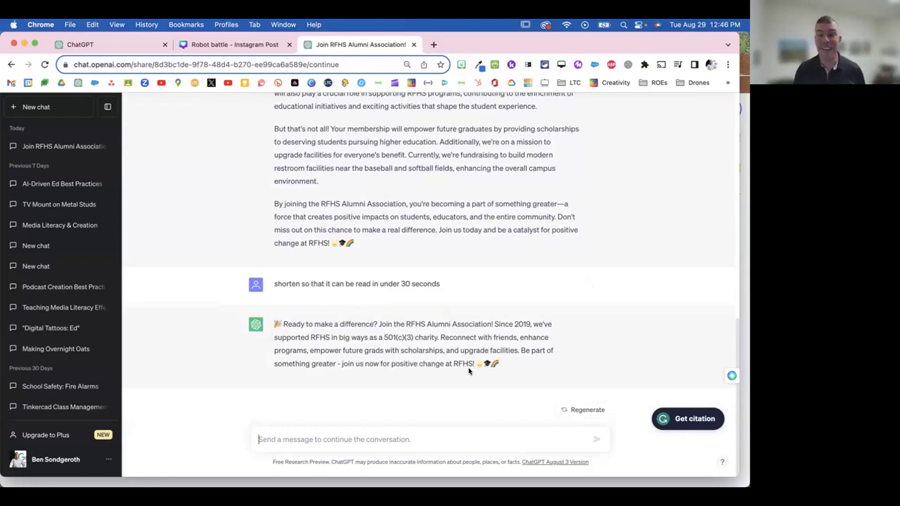
scroll(469, 370, "up", 5)
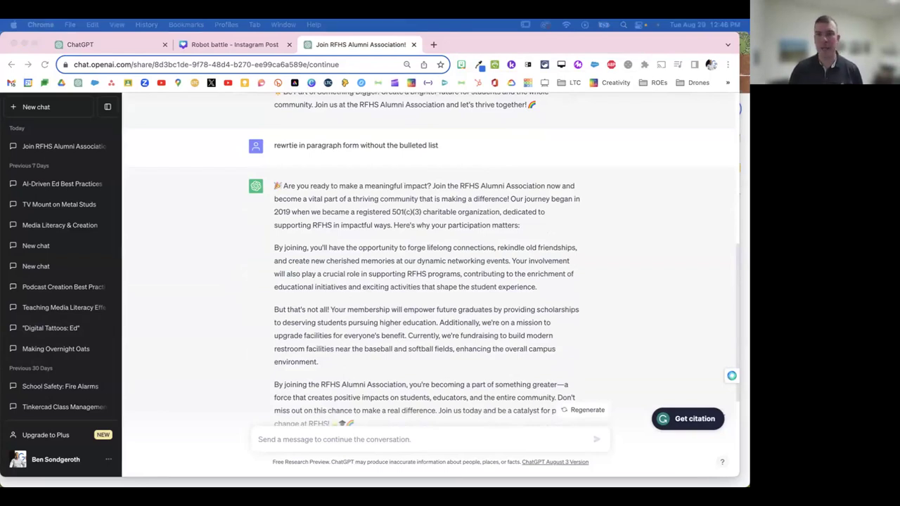
- Open the shared Influencer Style for Classroom conversation and examine the request to rewrite the breakout session title in under 10 words
left_click_drag(302, 195, 339, 59)
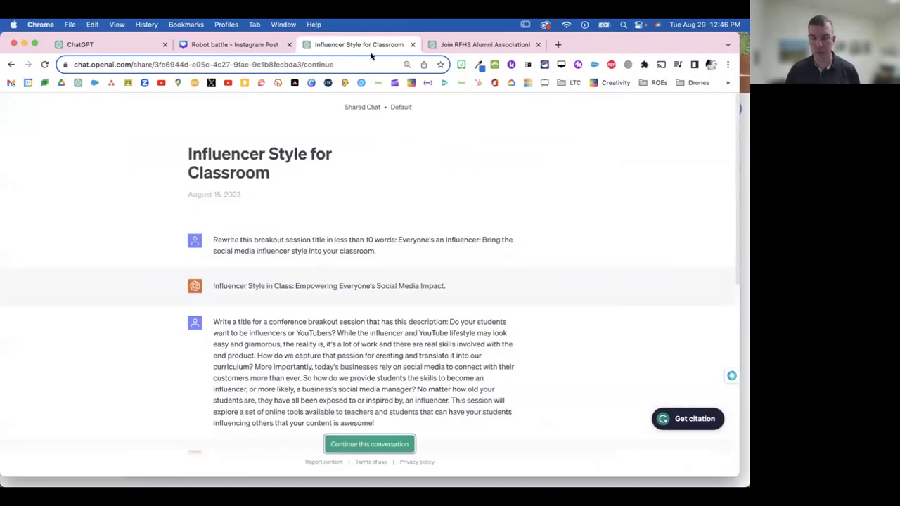
scroll(590, 288, "up", 5)
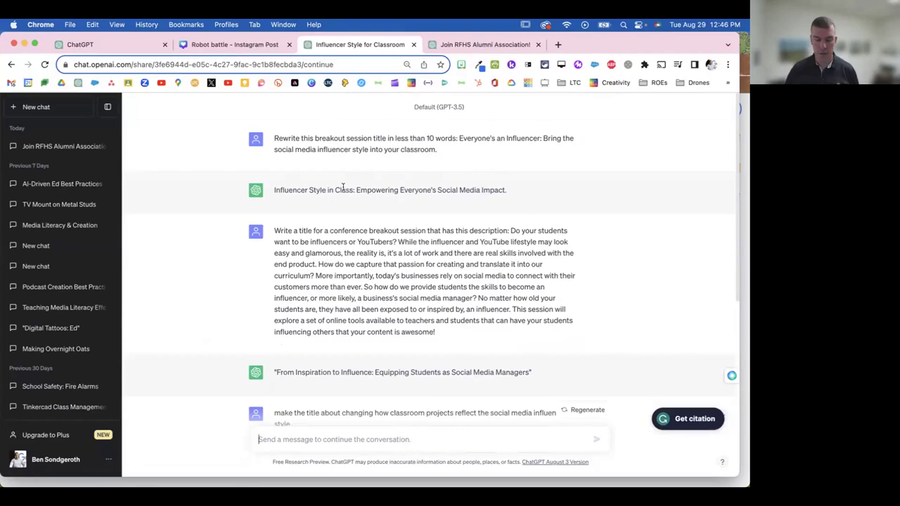
scroll(343, 187, "up", 5)
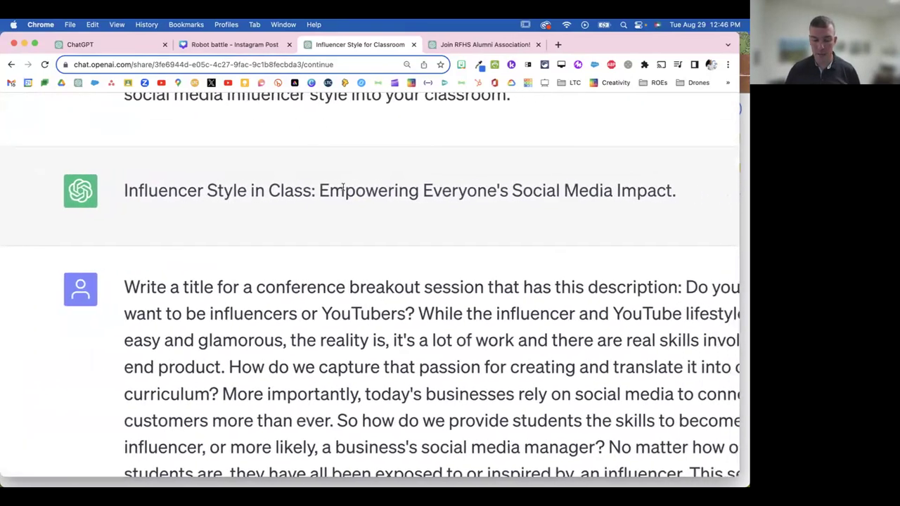
scroll(343, 188, "right", 2)
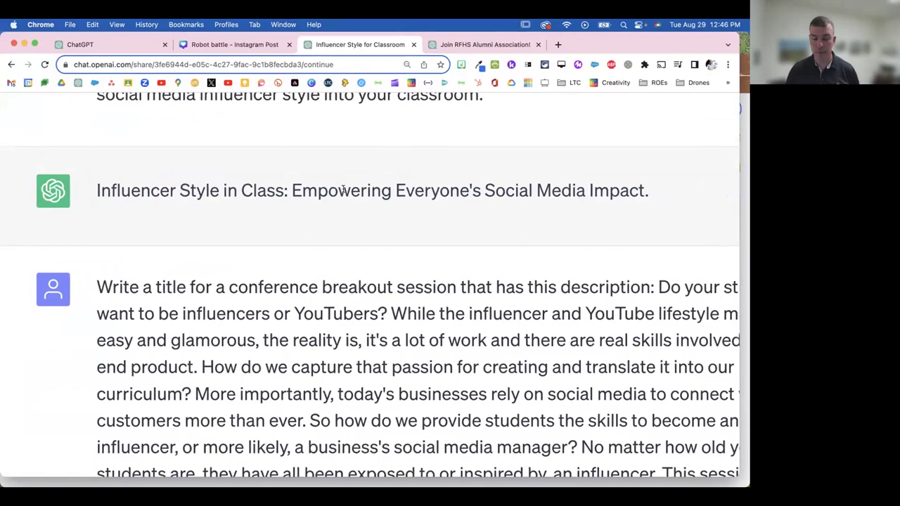
scroll(343, 188, "down", 5)
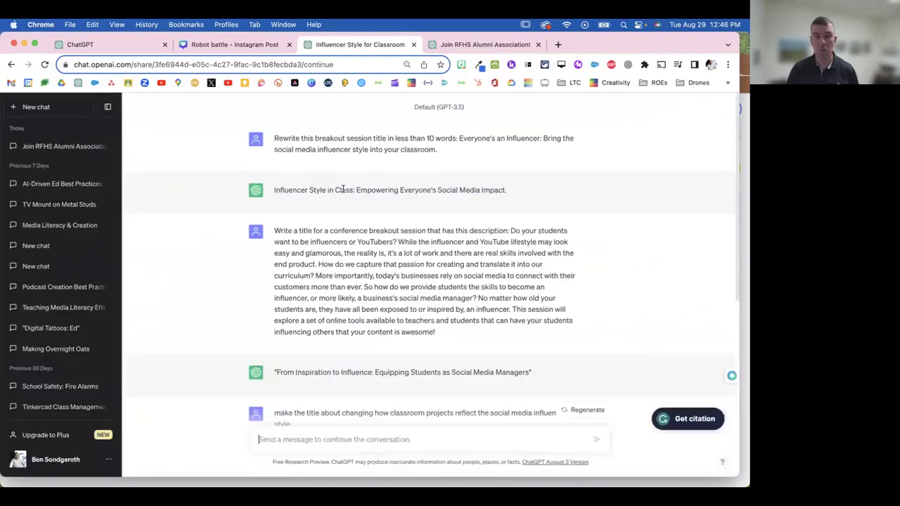
scroll(343, 188, "down", 2)
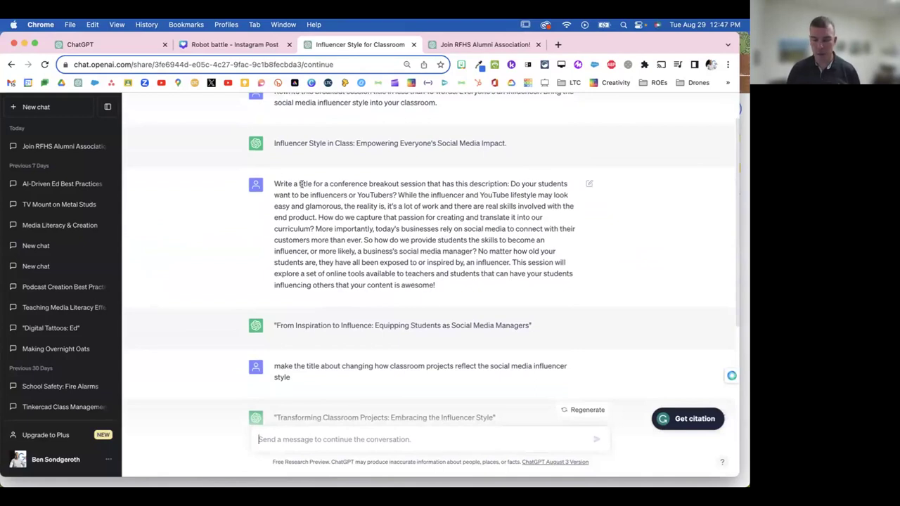
- Highlight the session description in the conference title prompt and read the suggested titles and follow-up prompts
left_click_drag(510, 184, 457, 286)
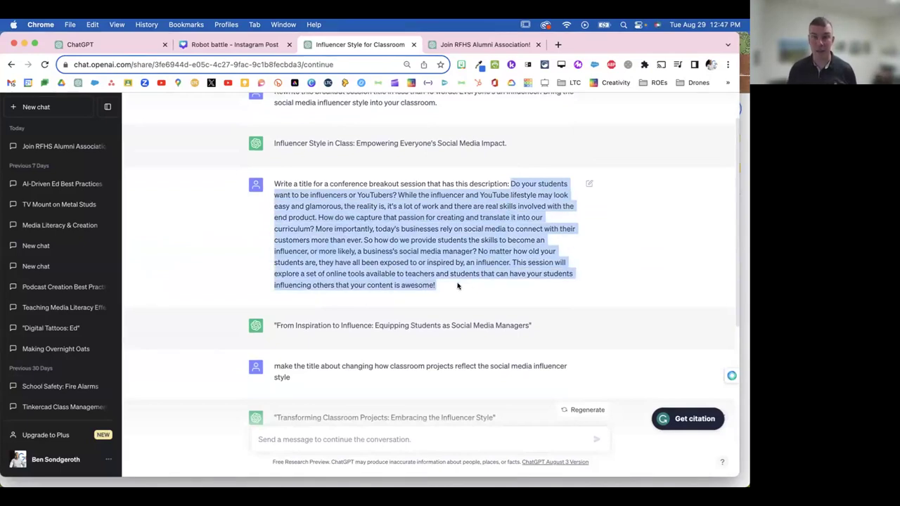
scroll(458, 286, "down", 2)
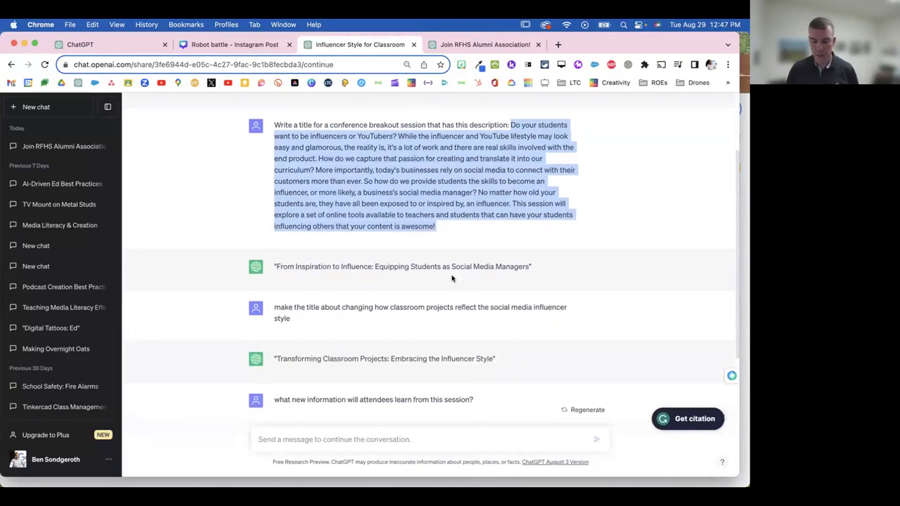
scroll(501, 278, "down", 2)
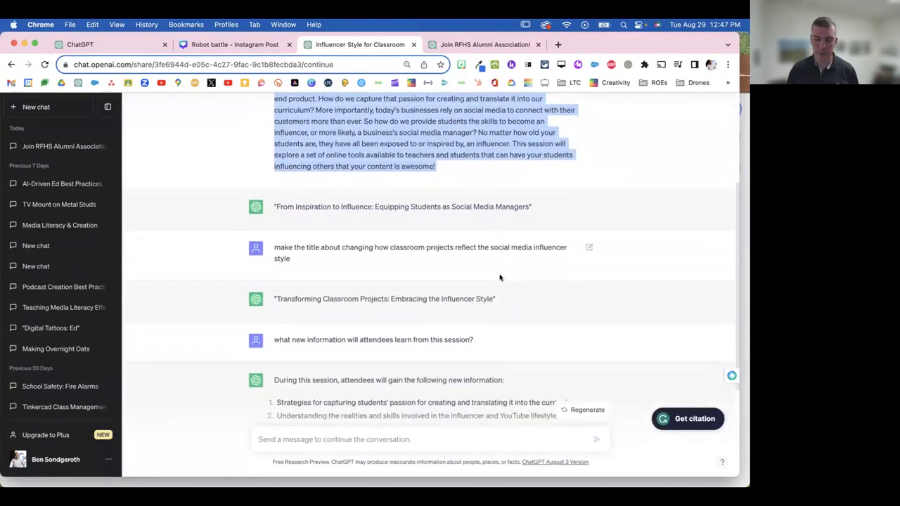
scroll(515, 301, "down", 1)
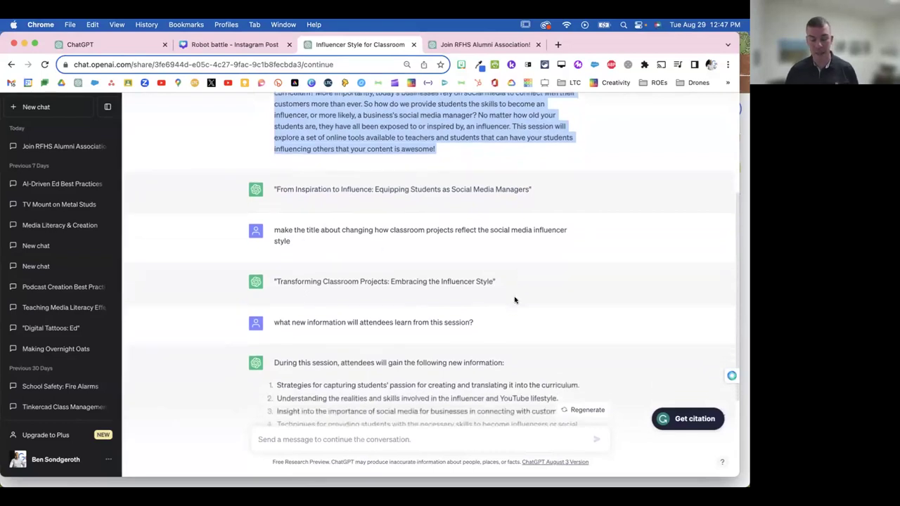
scroll(404, 316, "down", 3)
scroll(398, 311, "down", 2)
scroll(396, 312, "up", 6)
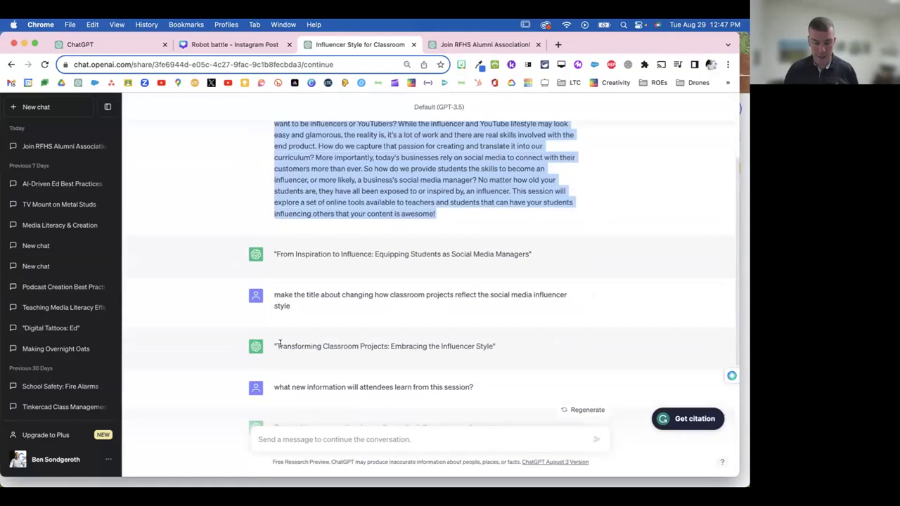
- Highlight the suggested title "Transforming Classroom Projects: Embracing the Influencer Style", then clear the highlight at the question about attendees
left_click_drag(280, 343, 495, 353)
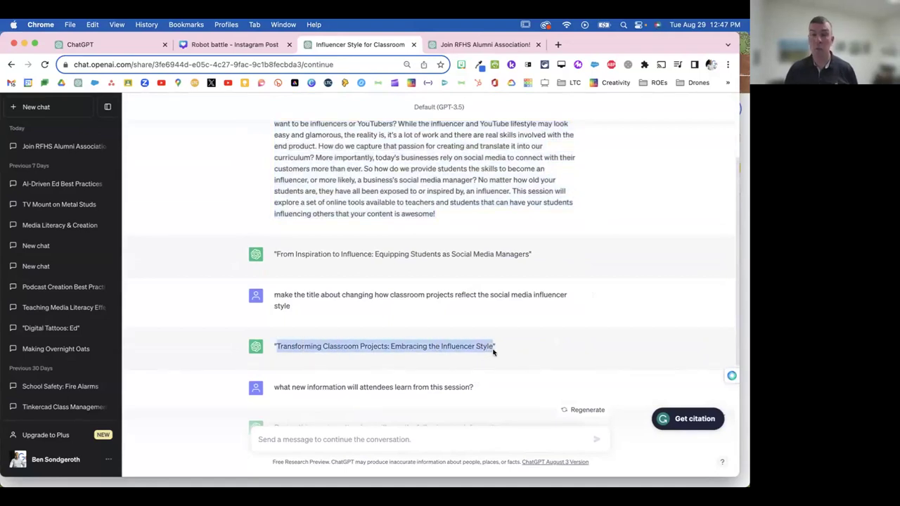
scroll(488, 348, "down", 1)
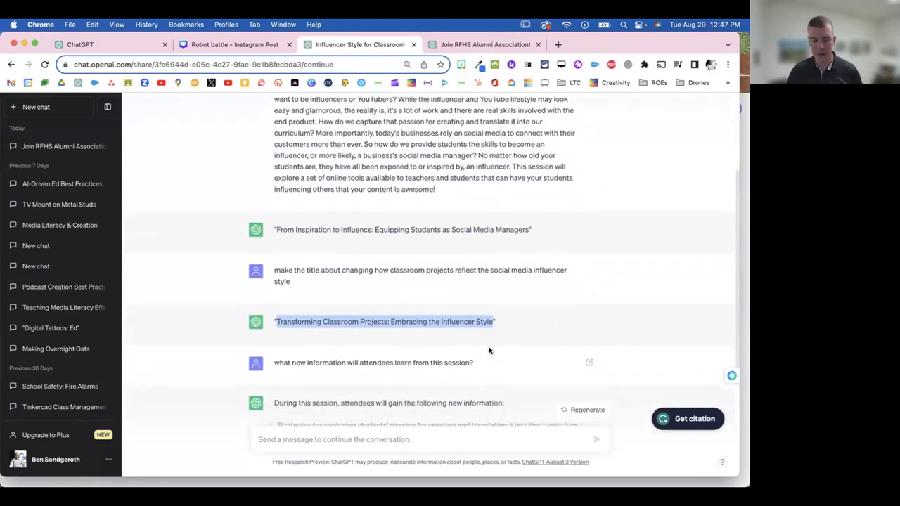
left_click(311, 356)
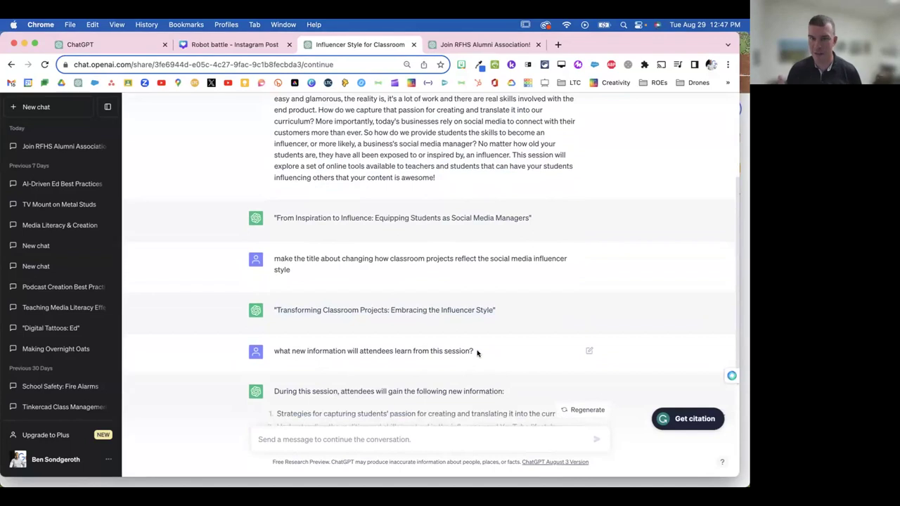
- Examine an enlarged view of the reply on what new information attendees will learn from the session, then restore normal size
scroll(477, 353, "up", 2)
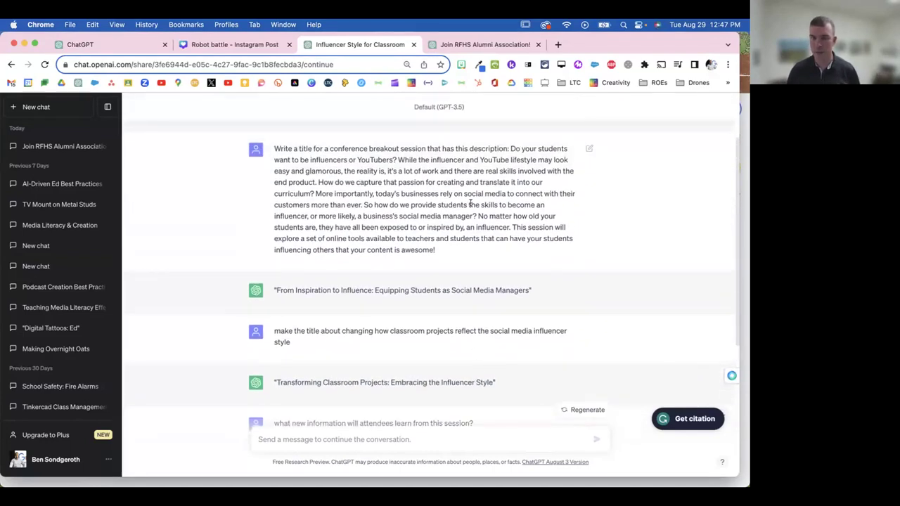
scroll(422, 225, "down", 5)
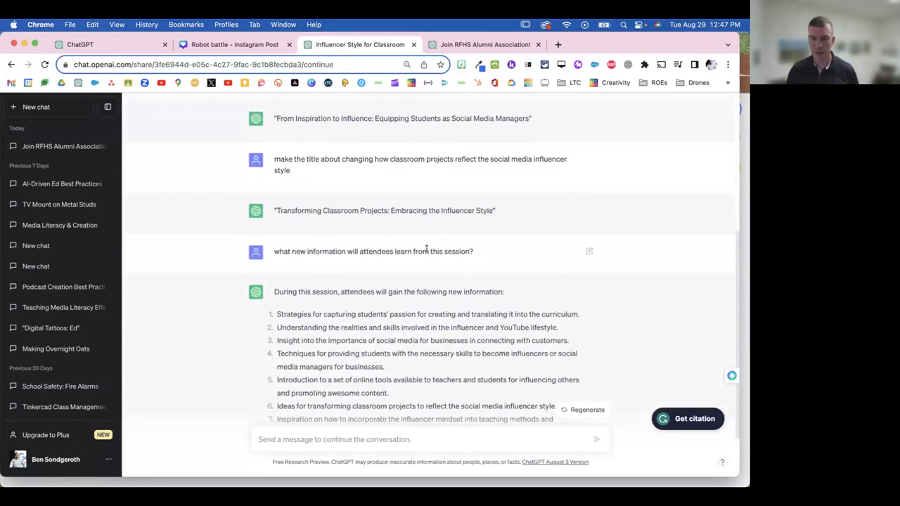
scroll(426, 249, "down", 2)
scroll(402, 301, "up", 5)
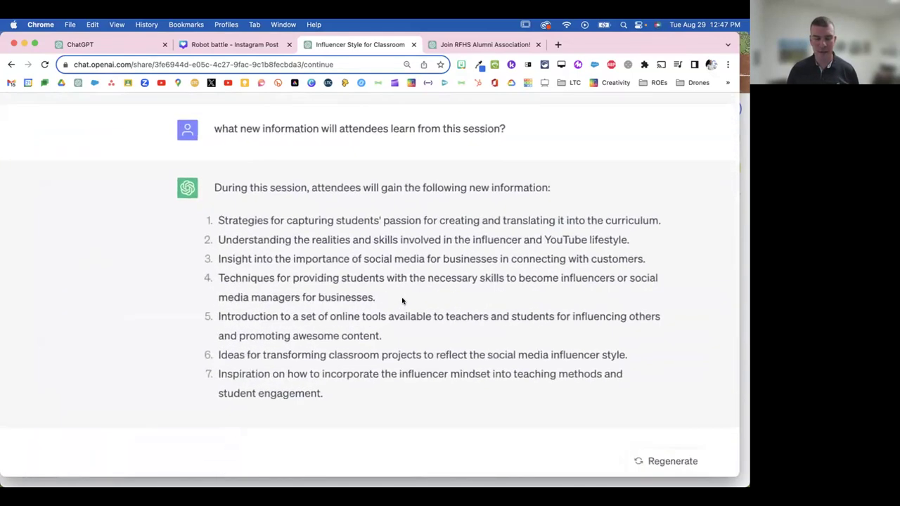
scroll(402, 301, "right", 2)
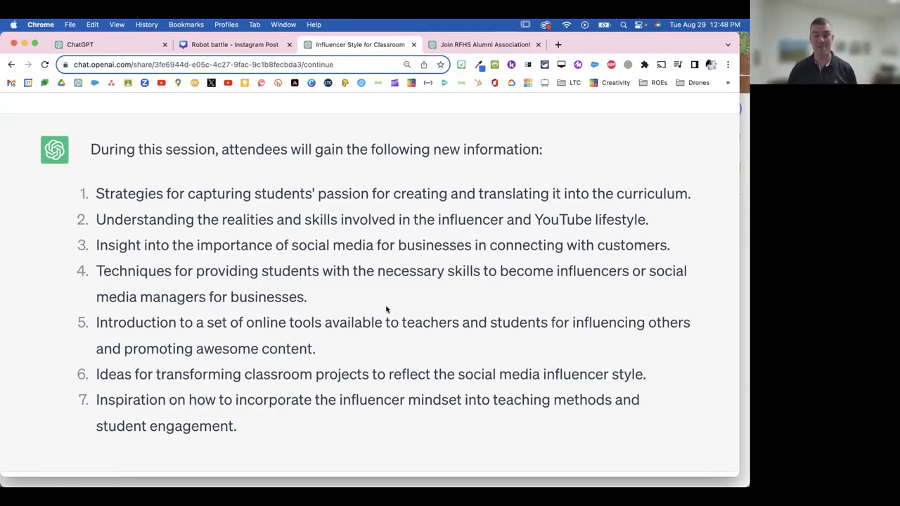
key("super+0")
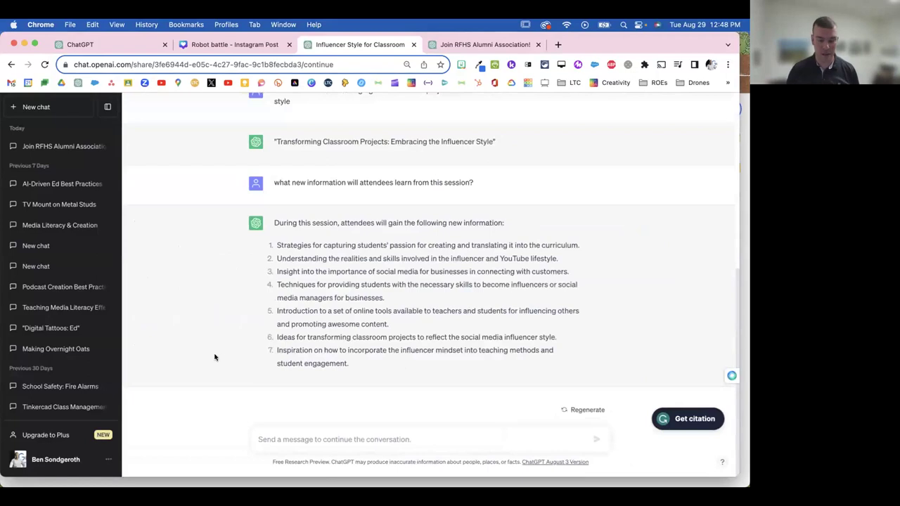
- Open the TV Mount on Metal Studs chat and read through its list of mounting concerns
left_click(67, 208)
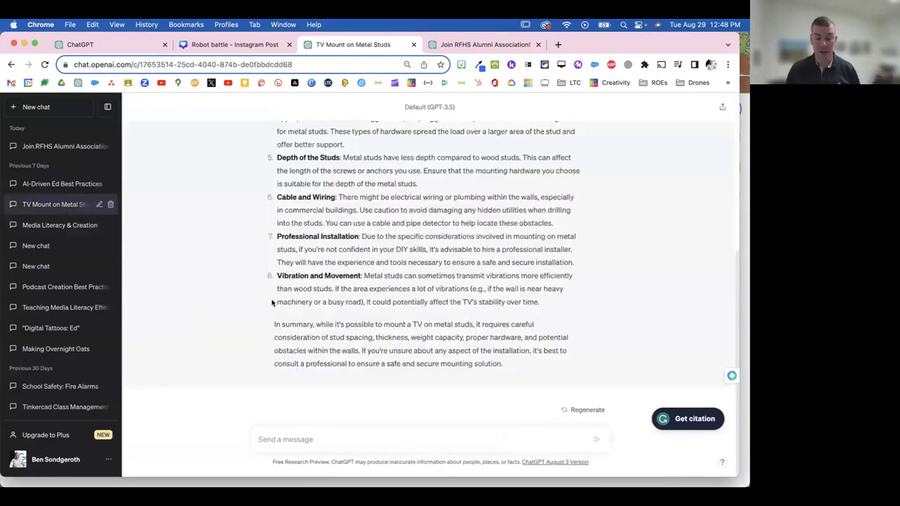
scroll(305, 325, "up", 10)
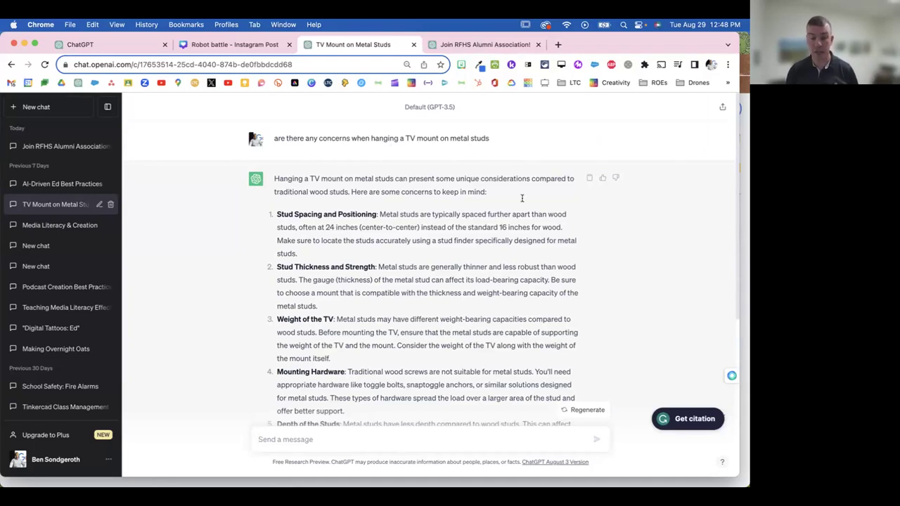
scroll(478, 241, "up", 5)
scroll(479, 242, "down", 4)
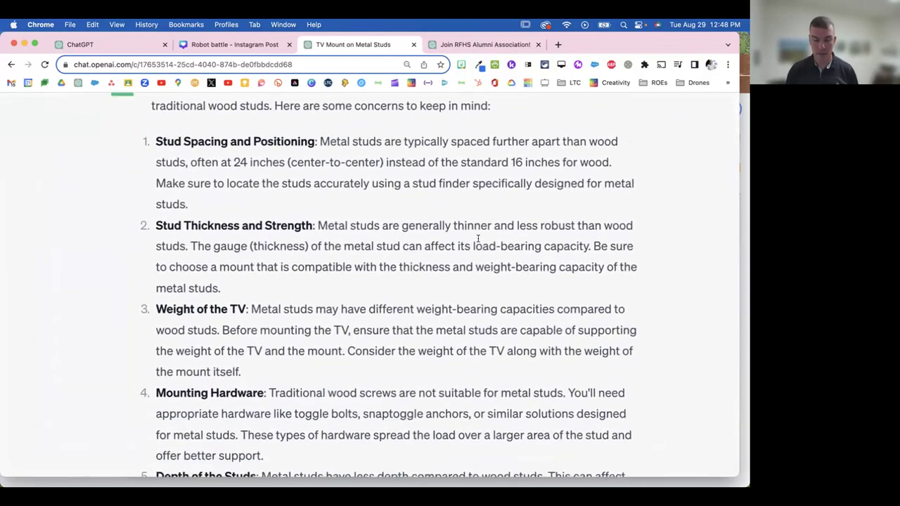
scroll(478, 241, "down", 1)
scroll(478, 242, "down", 5)
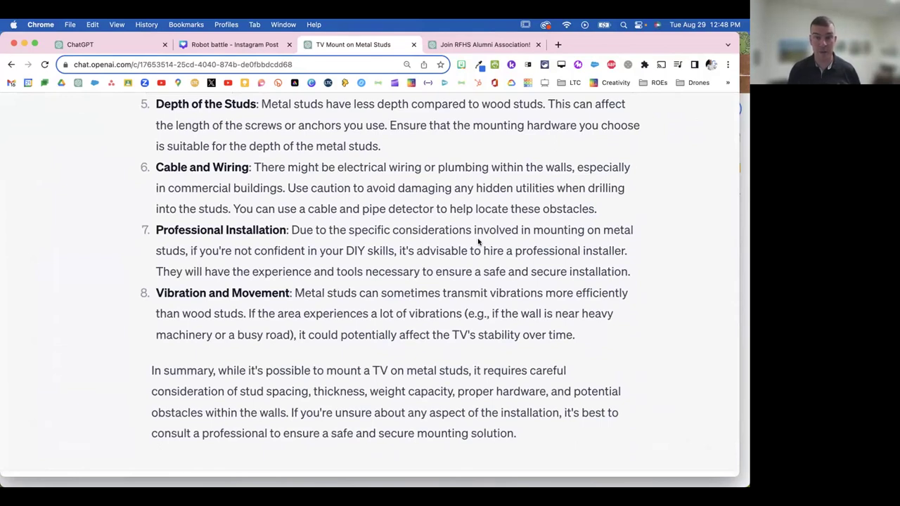
scroll(478, 242, "up", 4)
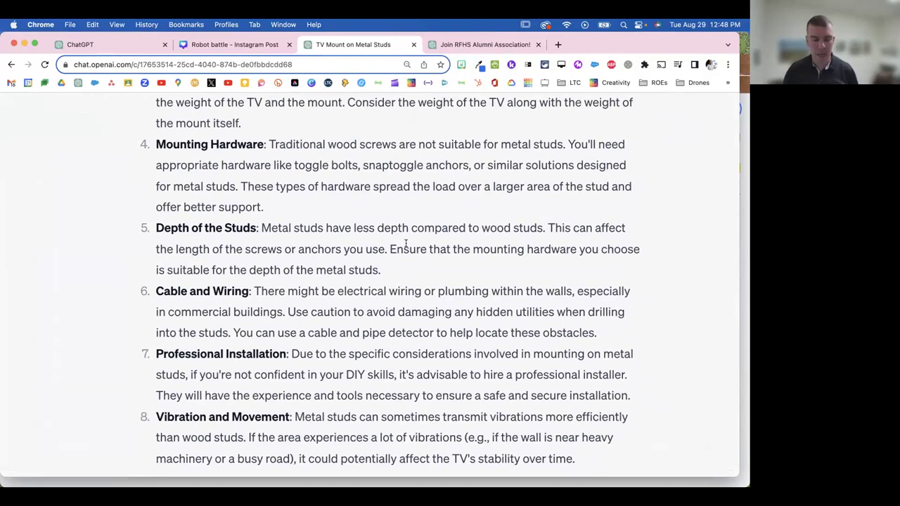
key("super+minus")
key("super+minus")
key("super+minus")
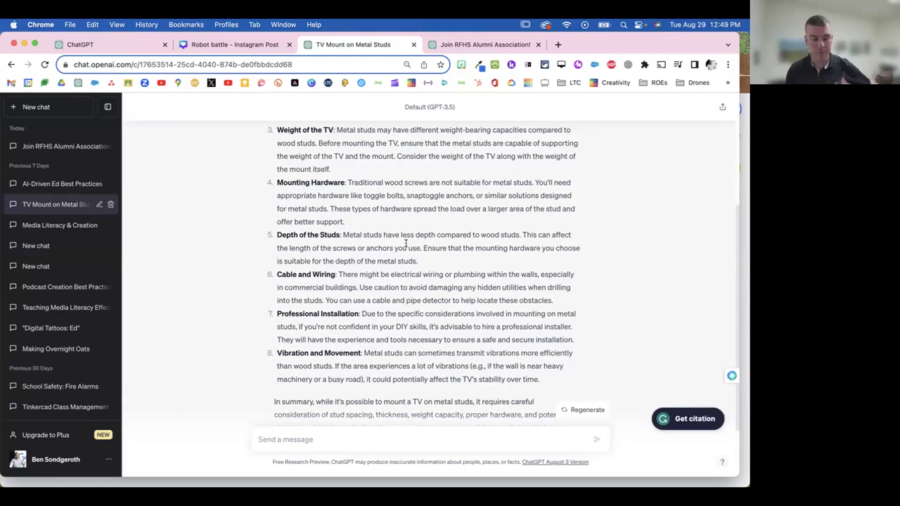
- Switch to Bard in the other browser window and expand its list of recent chats
key("ctrl+Up")
left_click(234, 45)
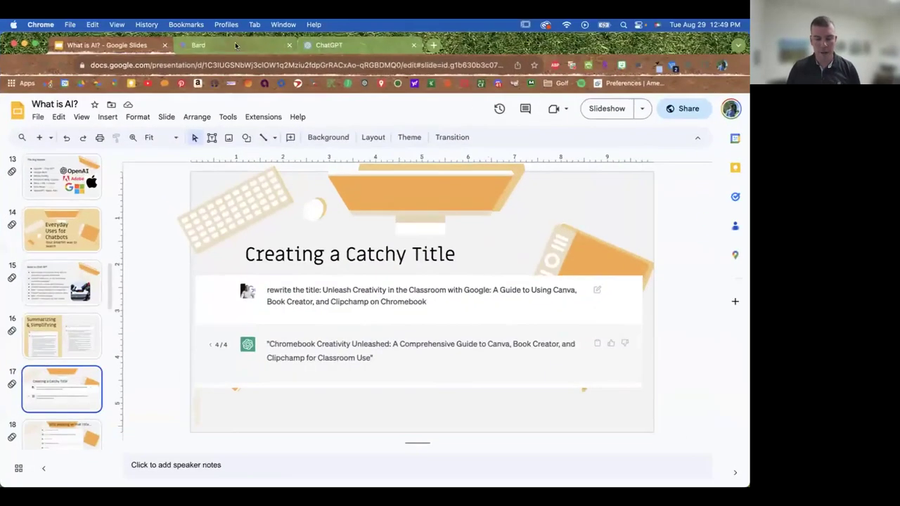
left_click(235, 45)
left_click(60, 239)
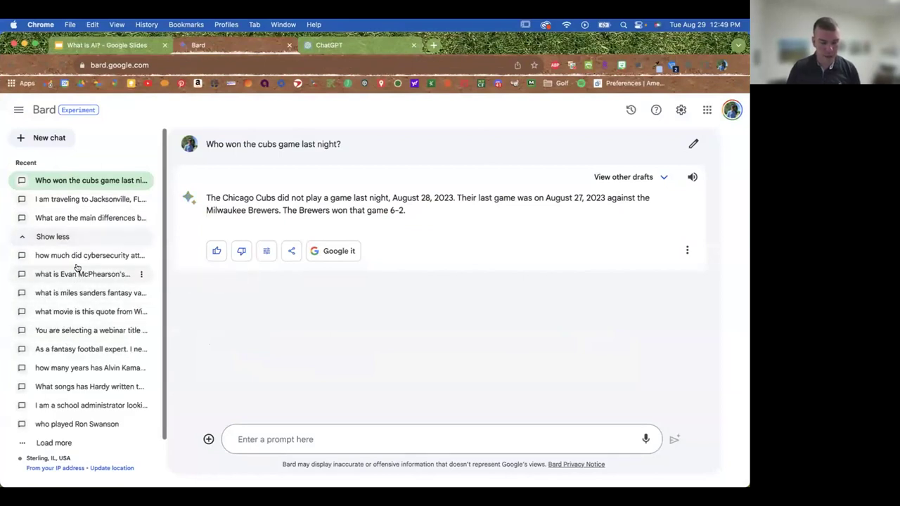
- Load more entries in Bard's recent chat list and browse the older conversations
scroll(77, 268, "down", 1)
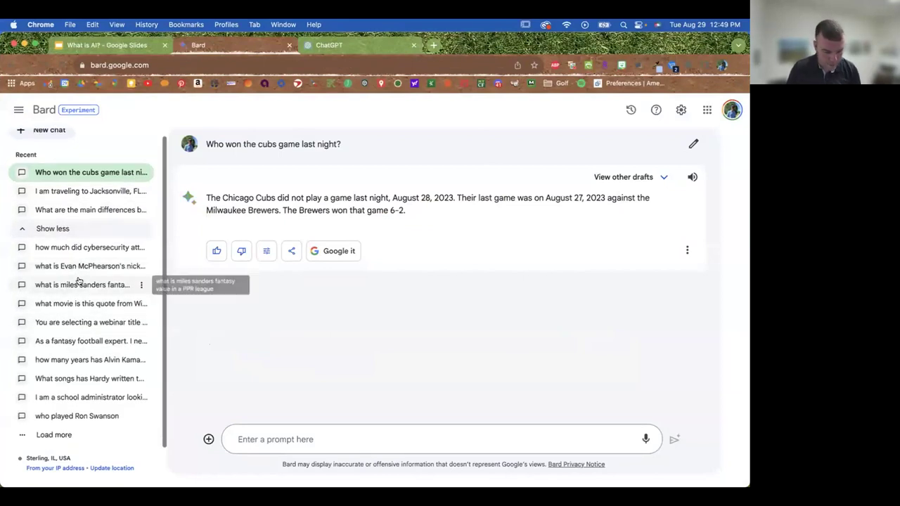
left_click(56, 434)
scroll(82, 319, "down", 2)
scroll(82, 318, "down", 5)
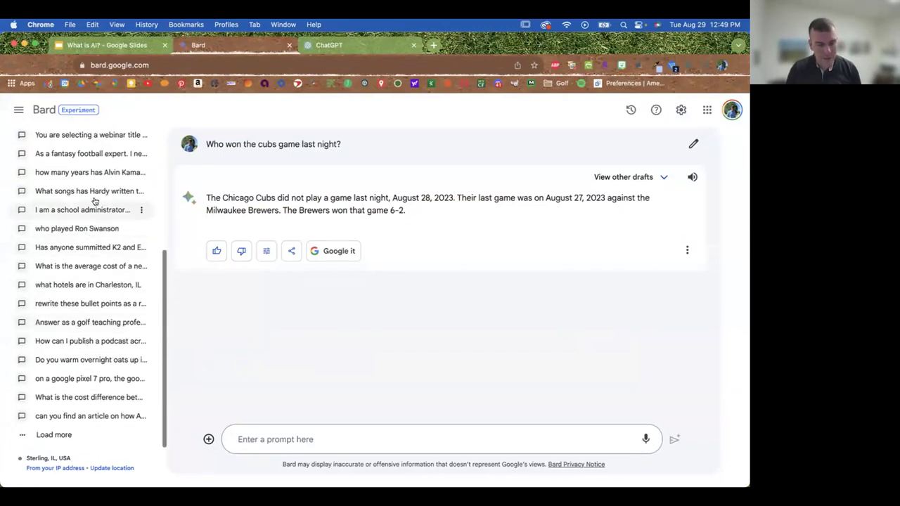
- Open the chat on charting songs written by Hardy and the golf teaching professional chat, reading through each reply
left_click(83, 189)
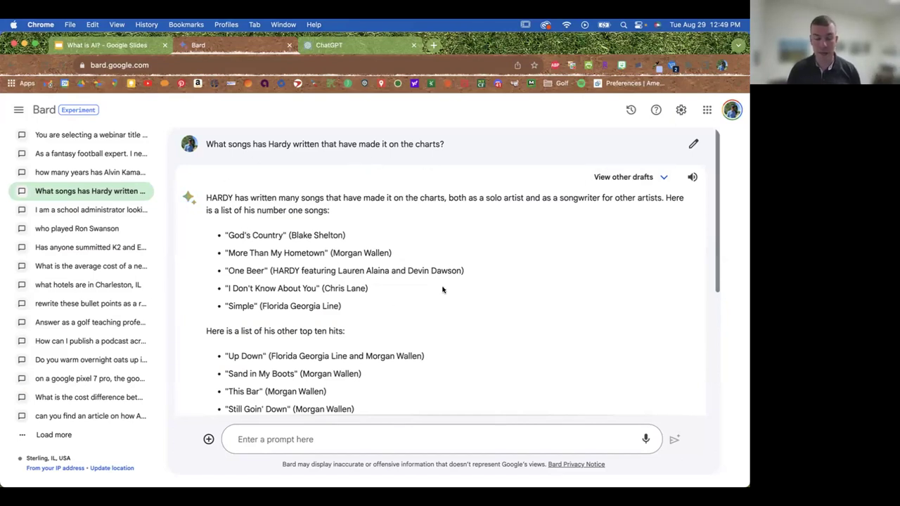
scroll(442, 289, "down", 5)
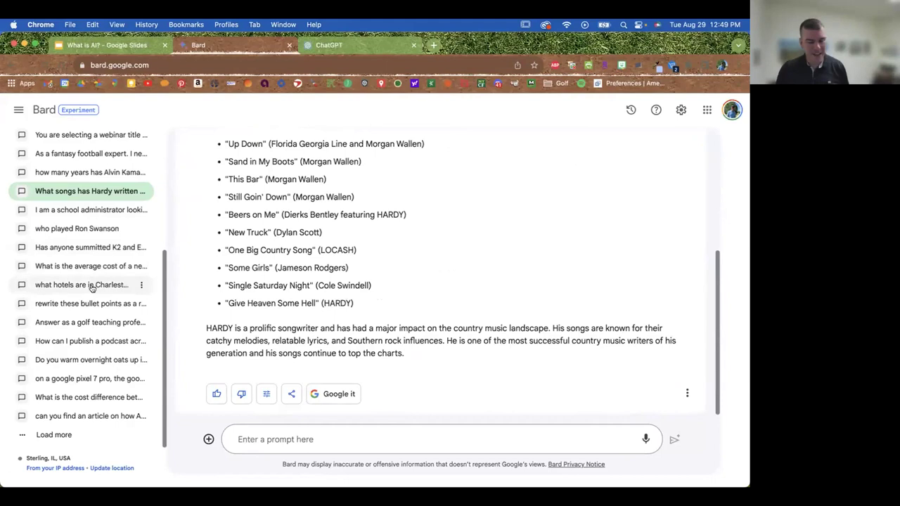
left_click(78, 322)
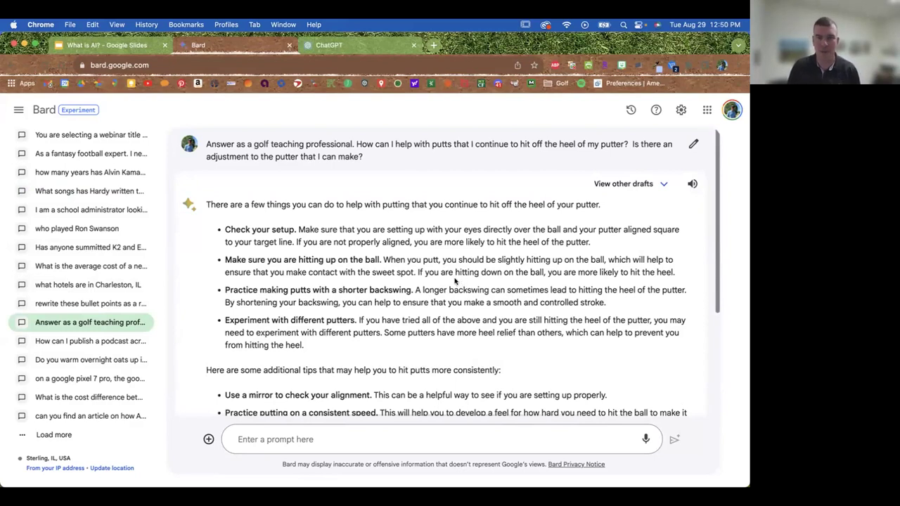
scroll(454, 281, "down", 5)
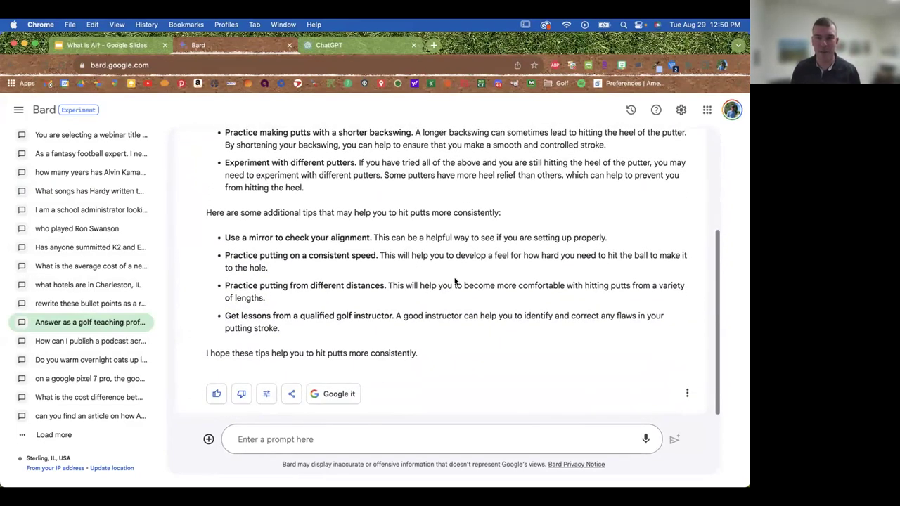
- Switch to the What is AI? presentation in Google Slides and view the Summarizing & Simplifying slide, then the Creating a Catchy Title slide
left_click(120, 44)
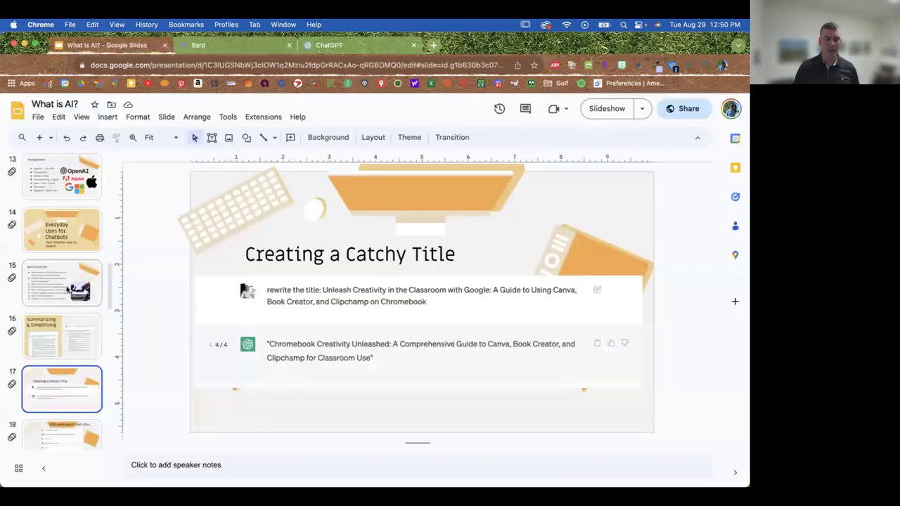
left_click(59, 336)
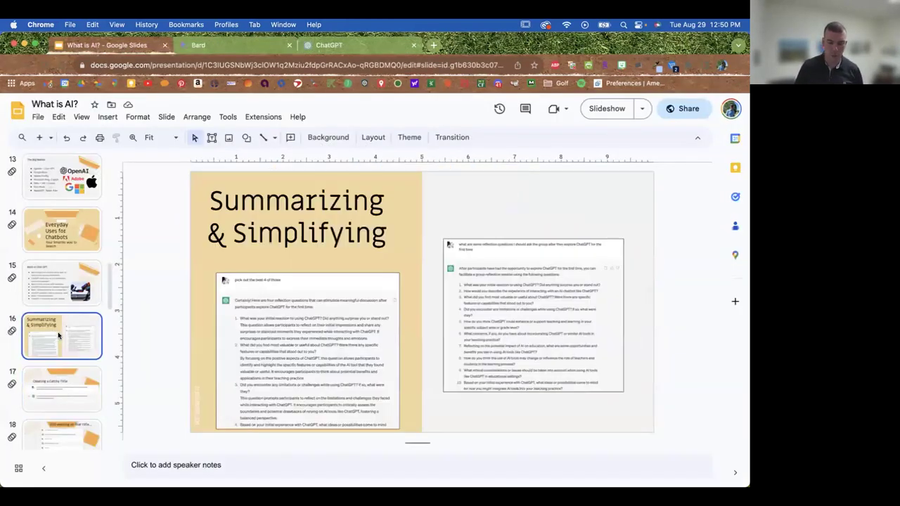
left_click(50, 390)
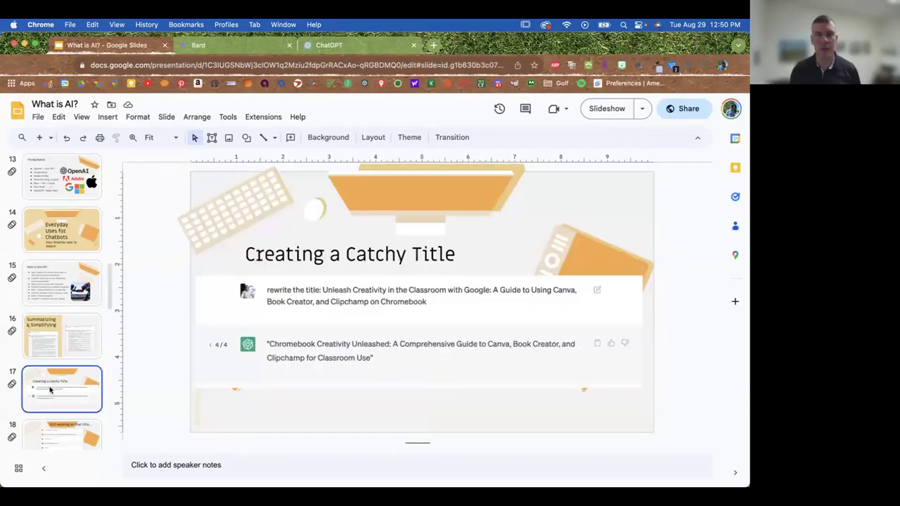
- Switch to ChatGPT, start a new chat and begin the prompt with "explain how"
left_click(332, 44)
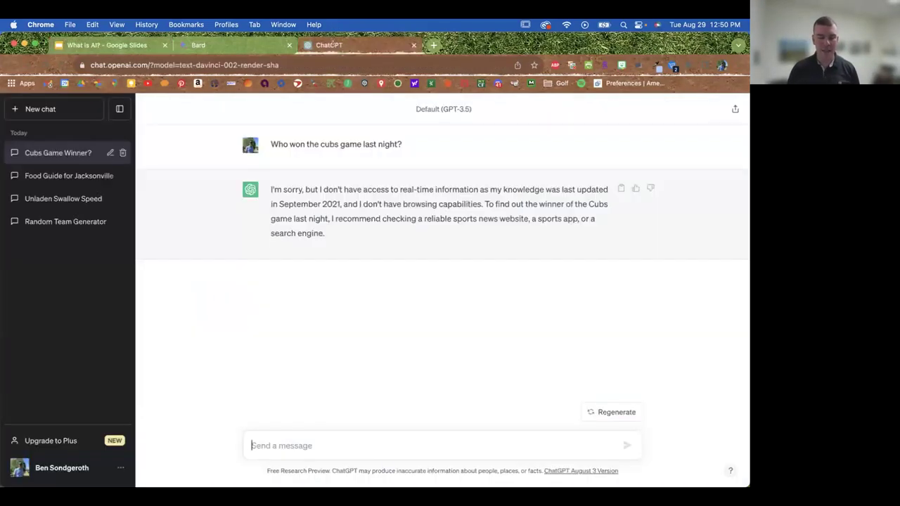
left_click(71, 112)
type("explain how")
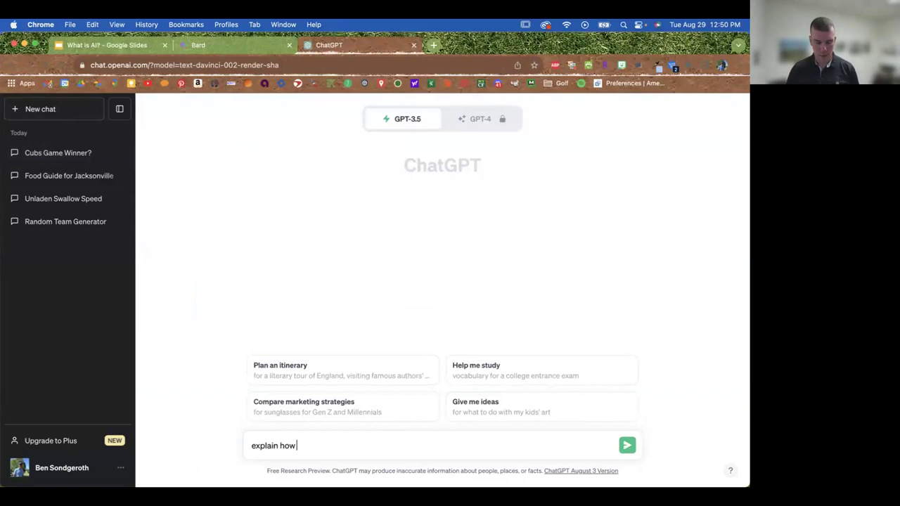
type(" the heat dome")
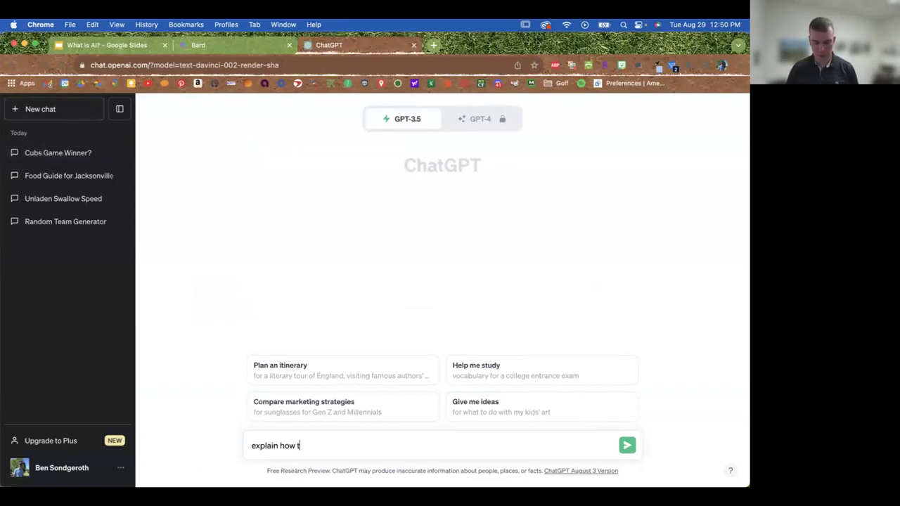
key("BackSpace")
key("BackSpace")
key("BackSpace")
key("BackSpace")
key("BackSpace")
key("BackSpace")
key("BackSpace")
key("BackSpace")
key("BackSpace")
key("BackSpace")
key("BackSpace")
key("BackSpace")
key("BackSpace")
- Complete the prompt with "a high pressure weather system effects weather in the summer like I am a 5 year old" and submit it
type("a high pressure we")
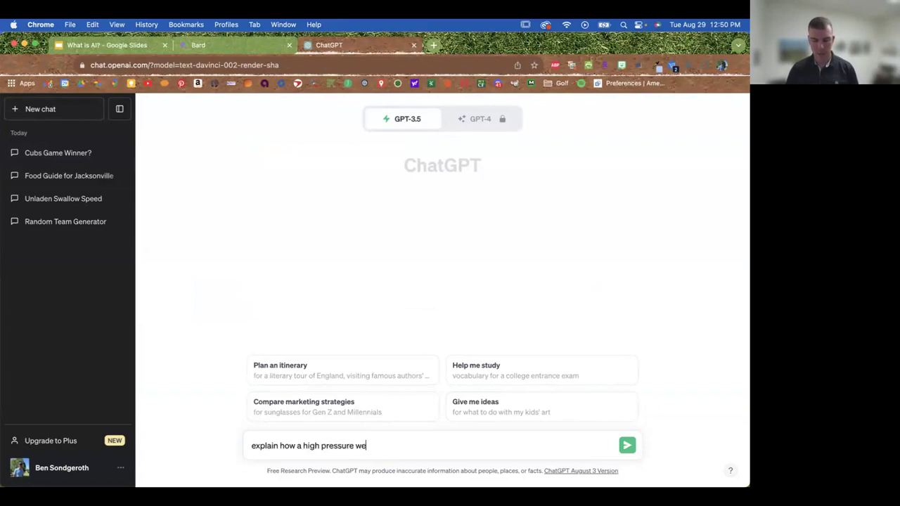
type("ather system")
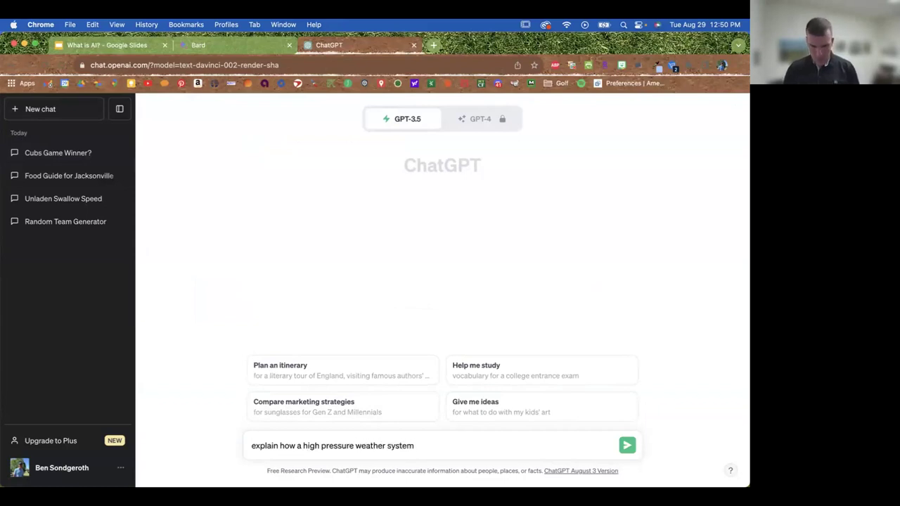
type(" af")
key("BackSpace")
key("BackSpace")
type("e")
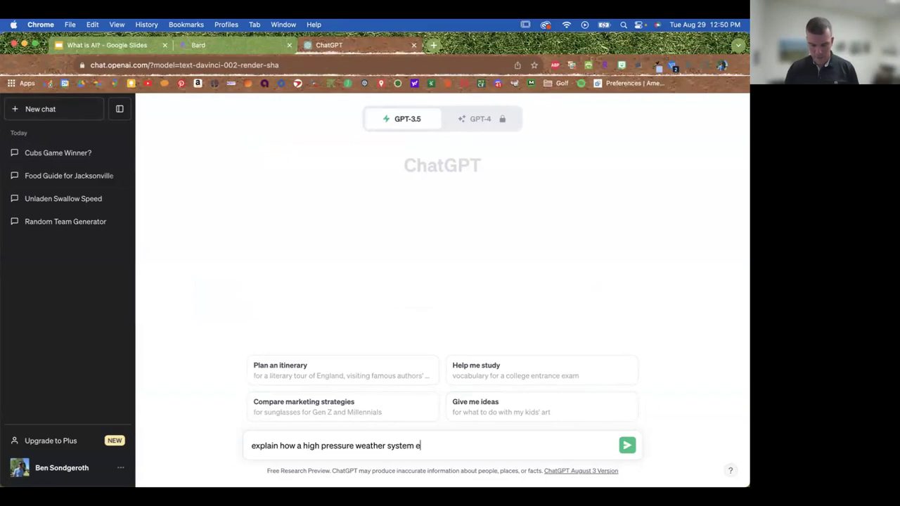
type("ffects wea")
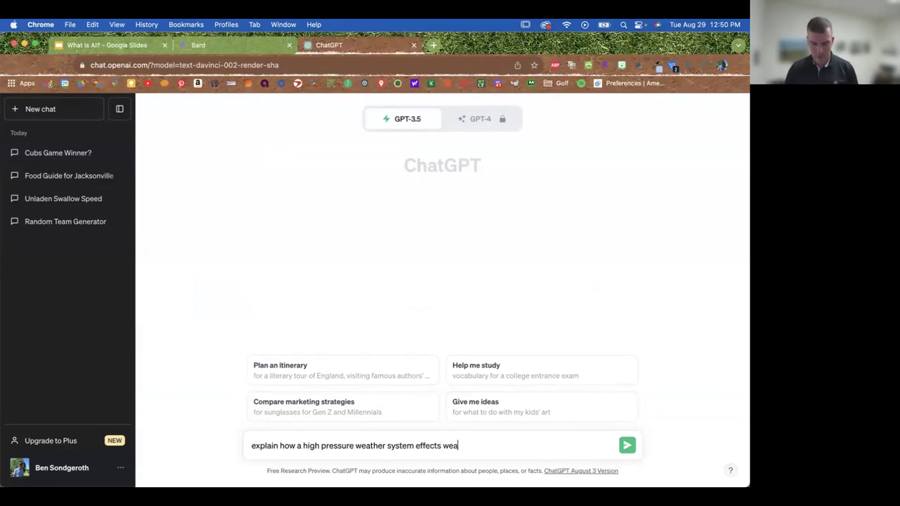
type("ther in the summ")
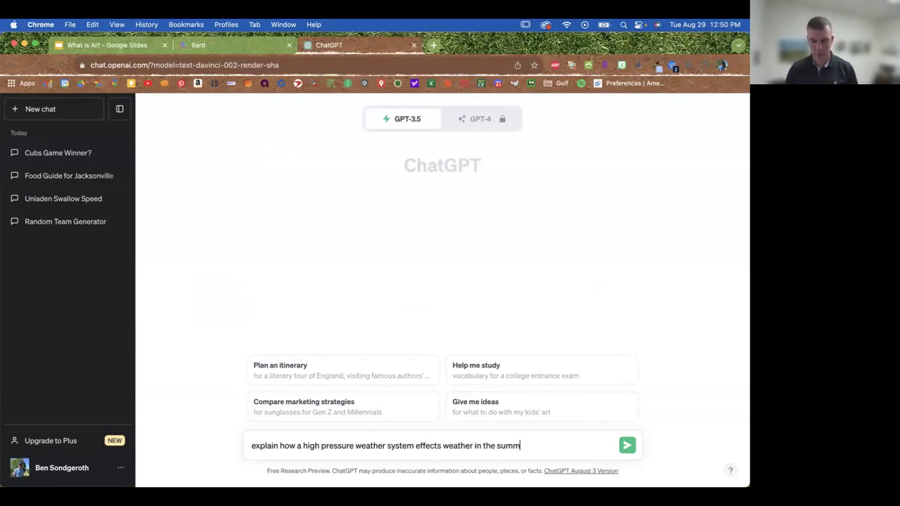
type("er like I am a 5 year old")
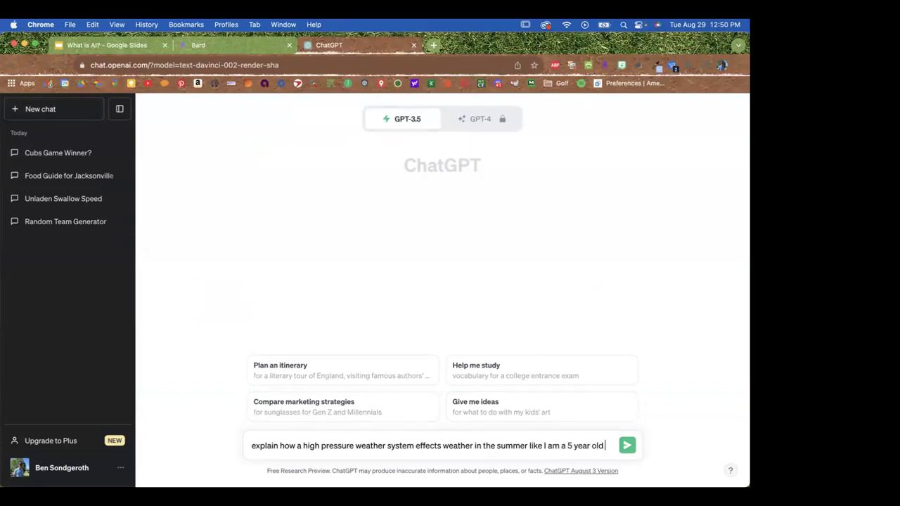
key("Return")
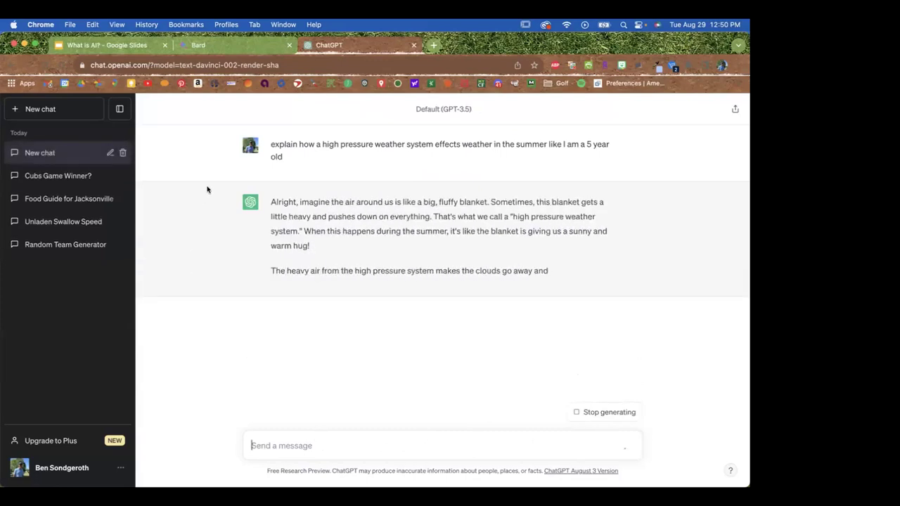
- Return to Bard and repeatedly load older entries in the recent chat list, looking for the chat about butcher netting
left_click(222, 42)
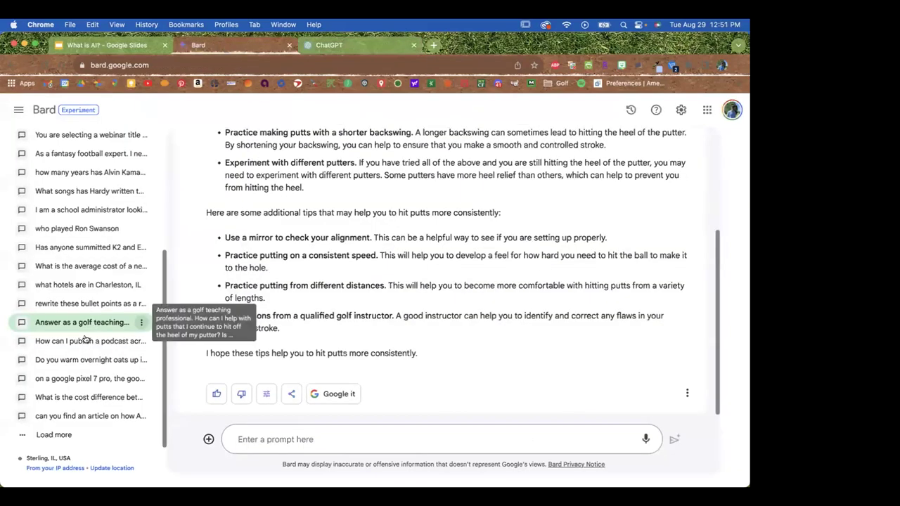
left_click(50, 435)
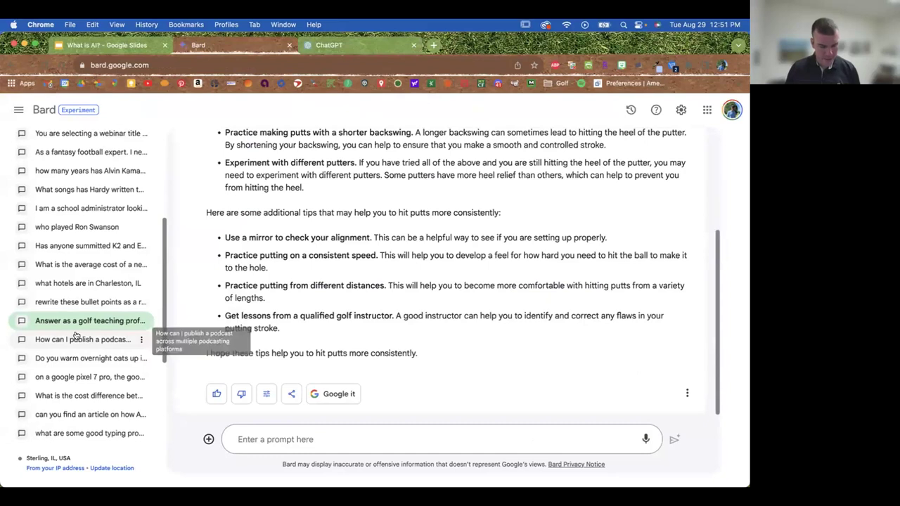
scroll(77, 335, "down", 5)
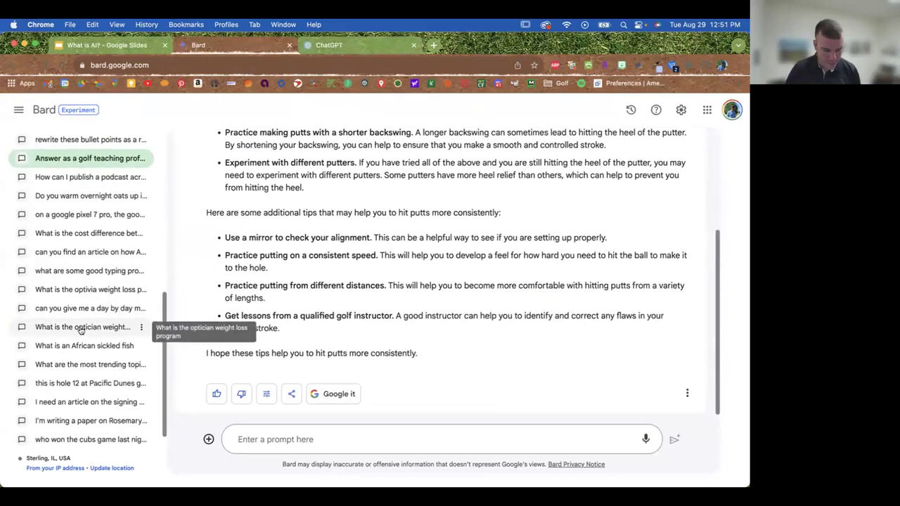
scroll(77, 281, "down", 1)
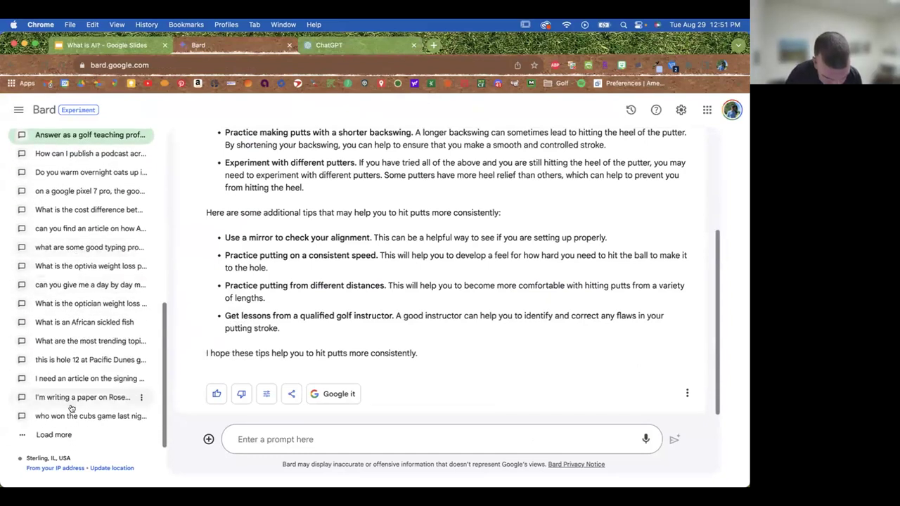
left_click(49, 433)
scroll(64, 359, "down", 5)
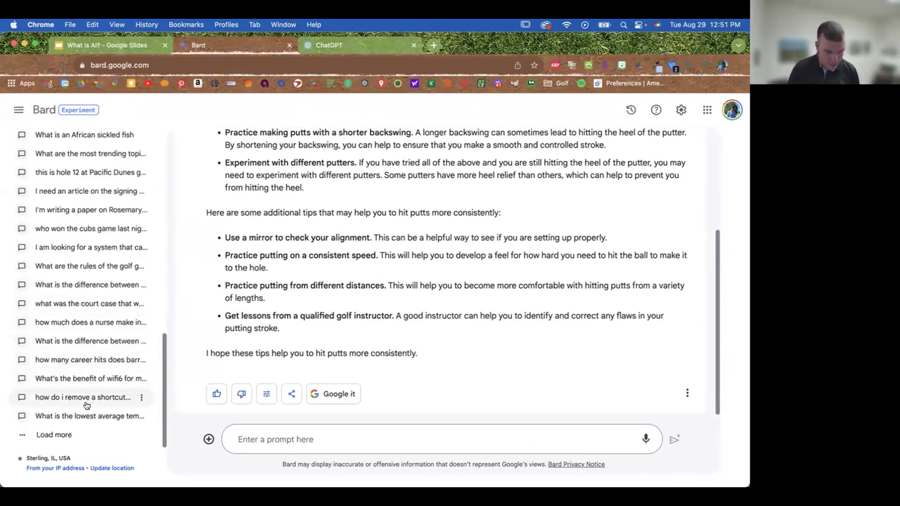
left_click(59, 435)
scroll(76, 364, "down", 4)
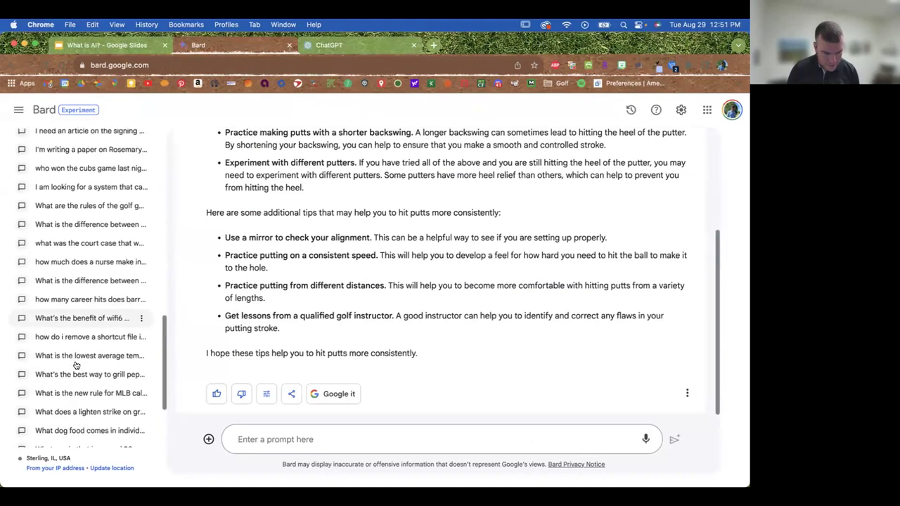
scroll(79, 372, "down", 2)
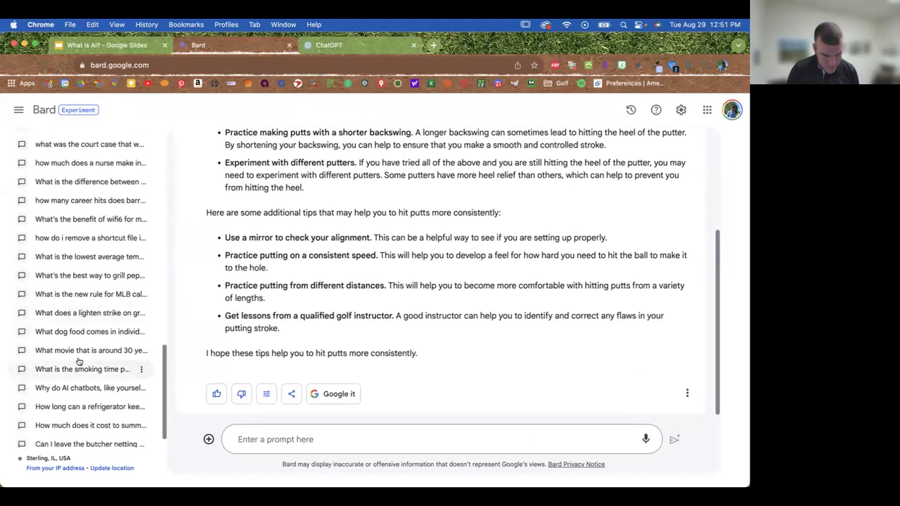
scroll(83, 367, "down", 1)
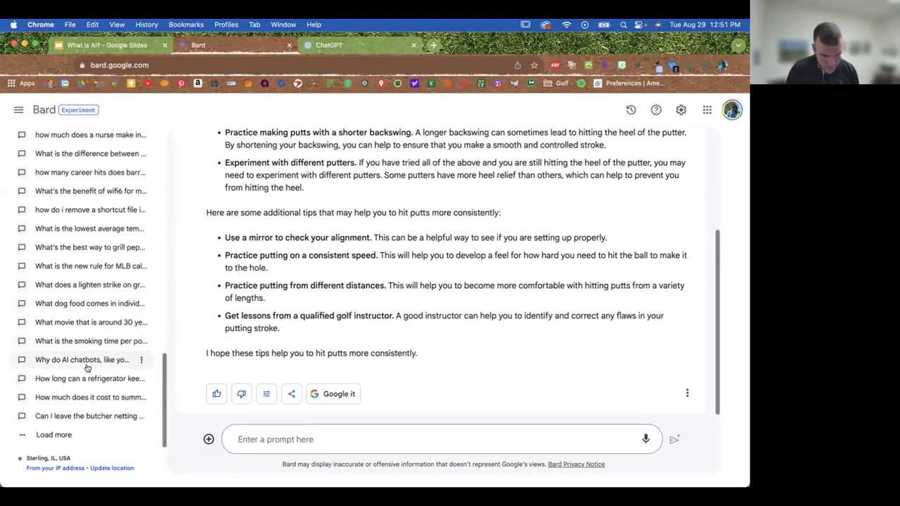
left_click(66, 434)
scroll(68, 380, "down", 1)
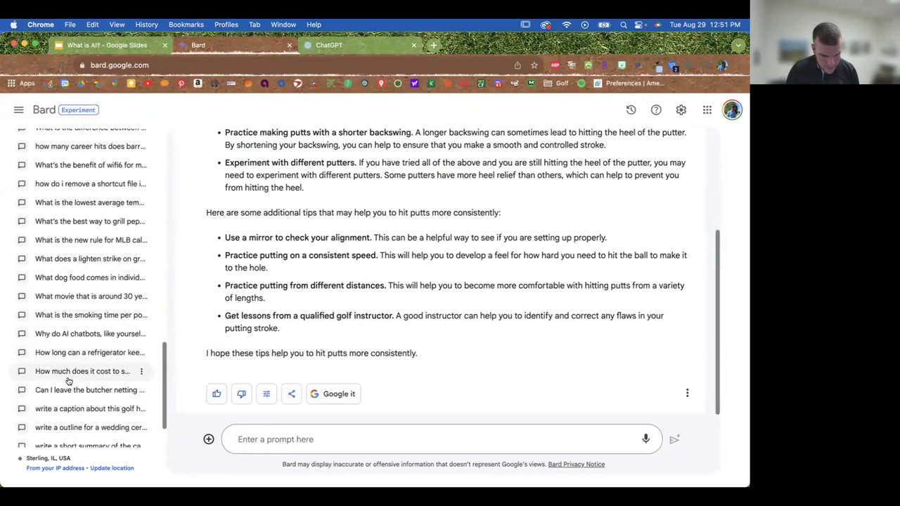
- Open the butcher netting chat and read the pulled pork rub recipe, then return to the start of the recent chat list
left_click(73, 389)
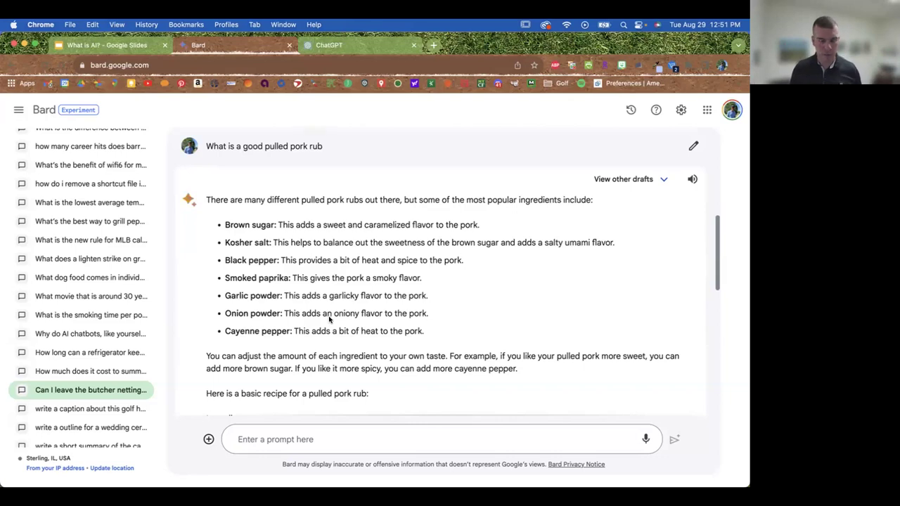
scroll(321, 211, "down", 1)
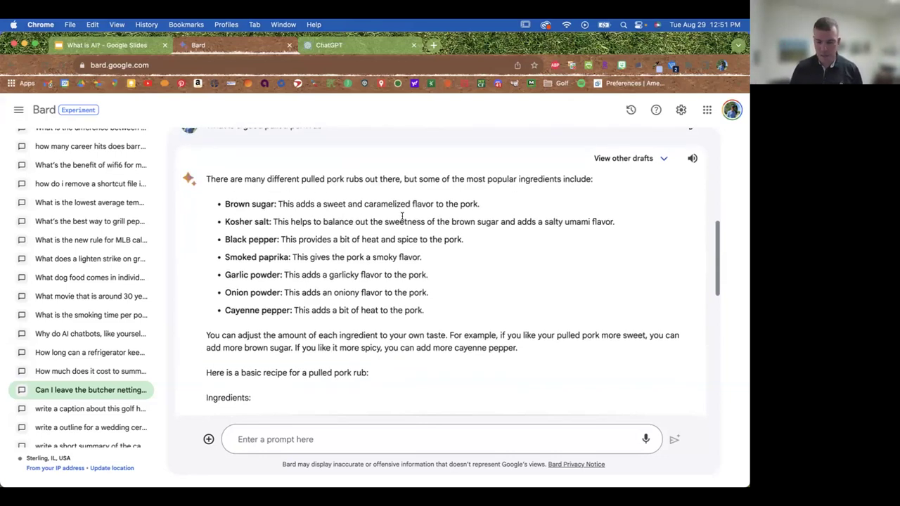
scroll(335, 270, "down", 5)
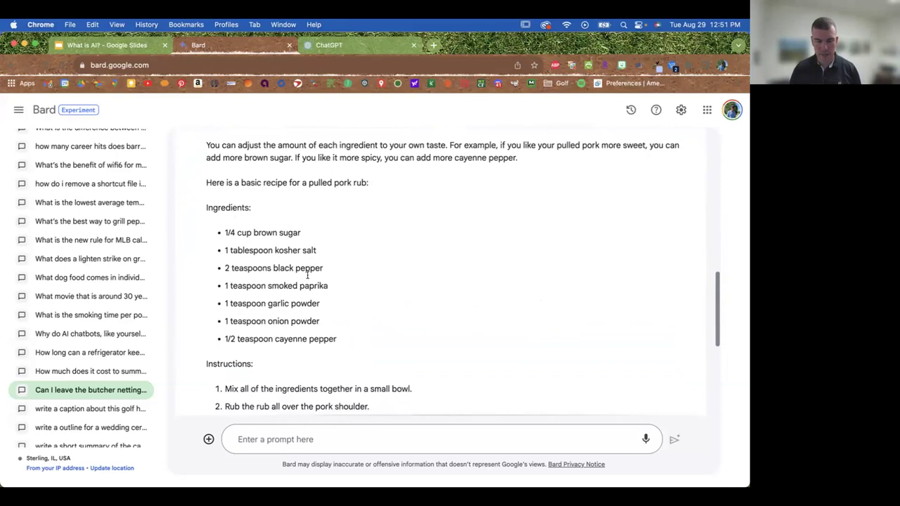
scroll(308, 276, "down", 5)
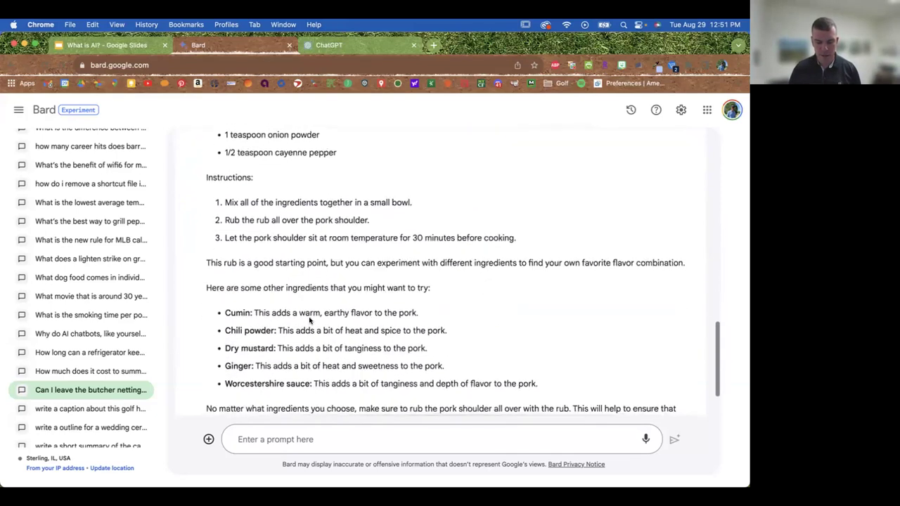
scroll(317, 237, "down", 2)
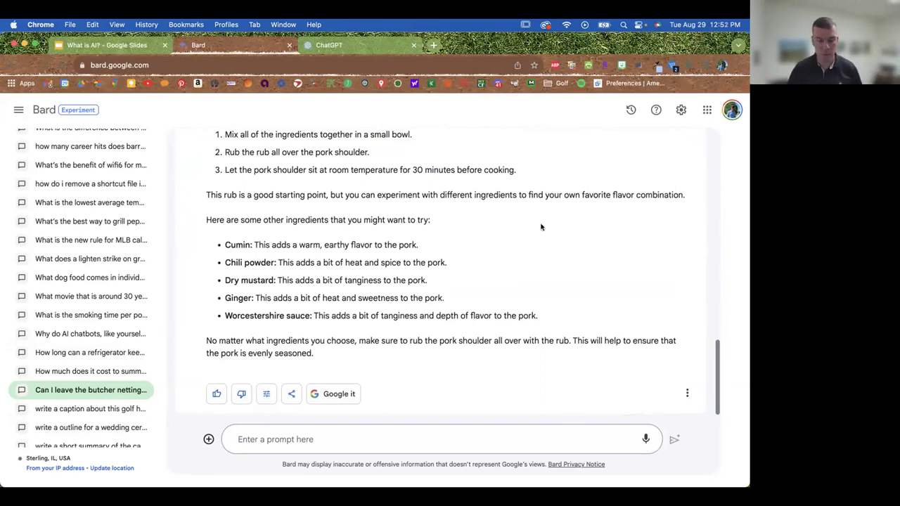
scroll(436, 258, "up", 3)
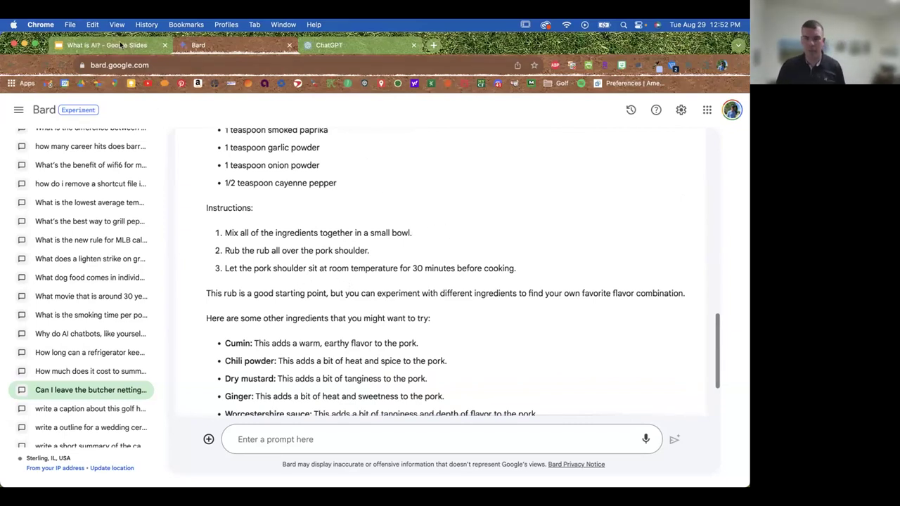
scroll(65, 305, "up", 10)
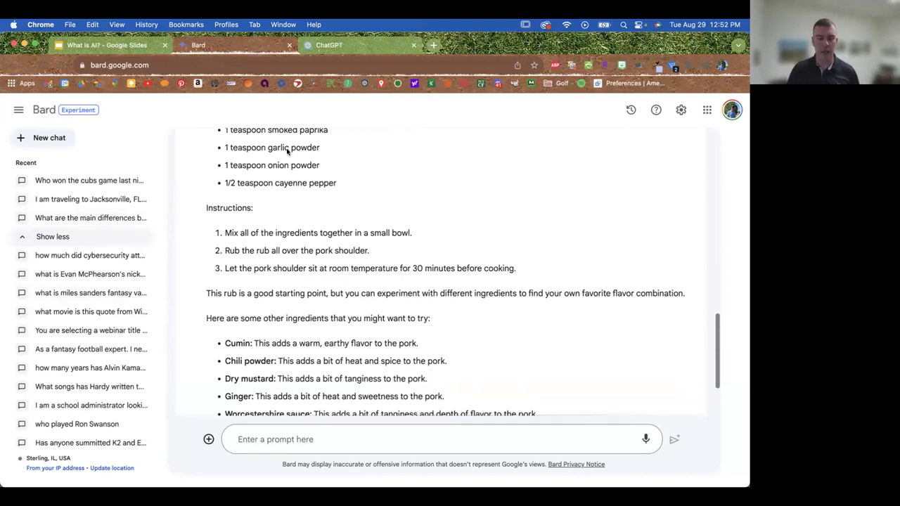
- Switch to ChatGPT and submit the prompt "write a code for a tello drone to fly in a square in python" in a new chat
scroll(338, 273, "up", 10)
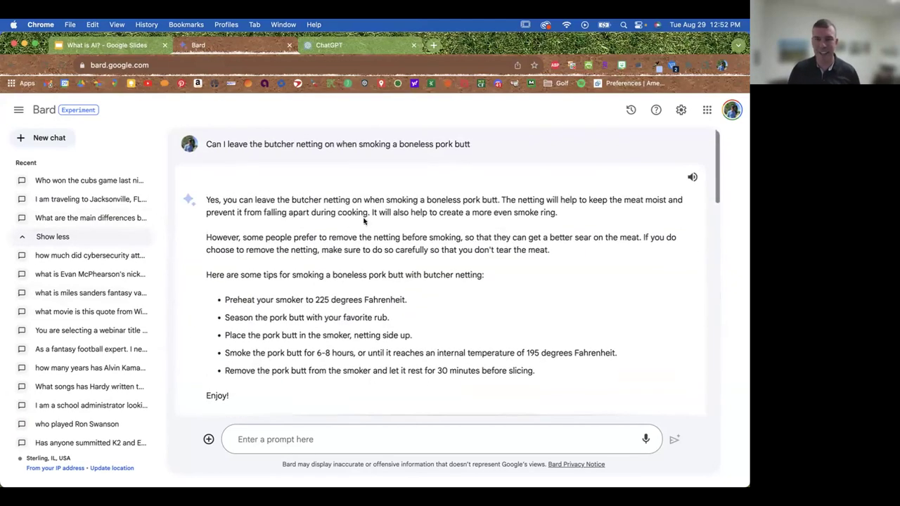
left_click(365, 46)
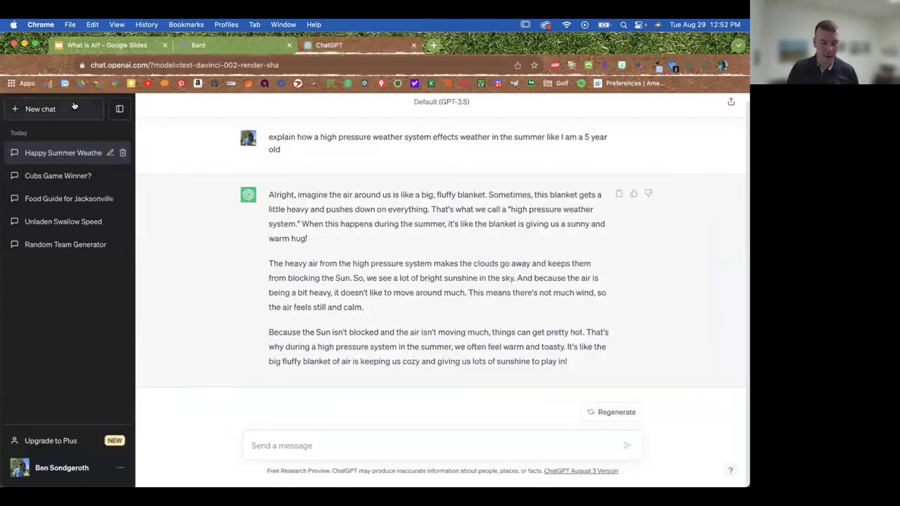
left_click(40, 109)
type("write a")
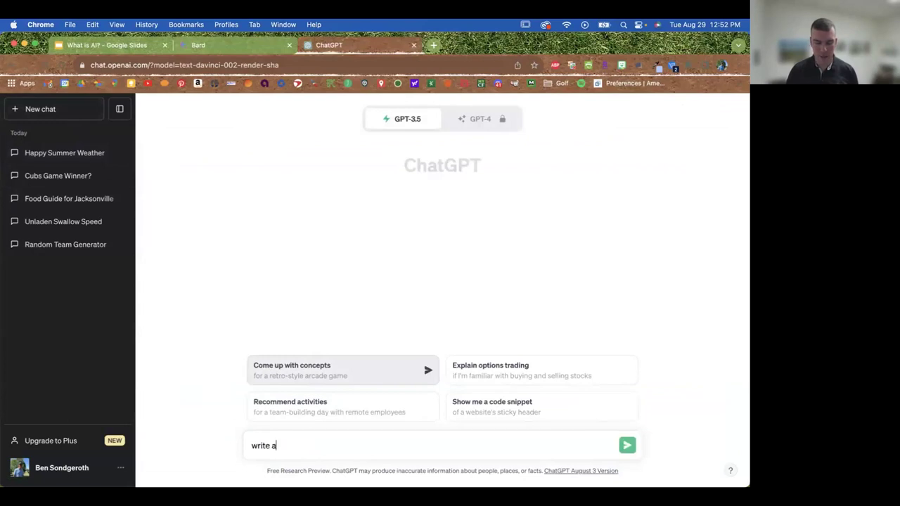
type(" code for a tell")
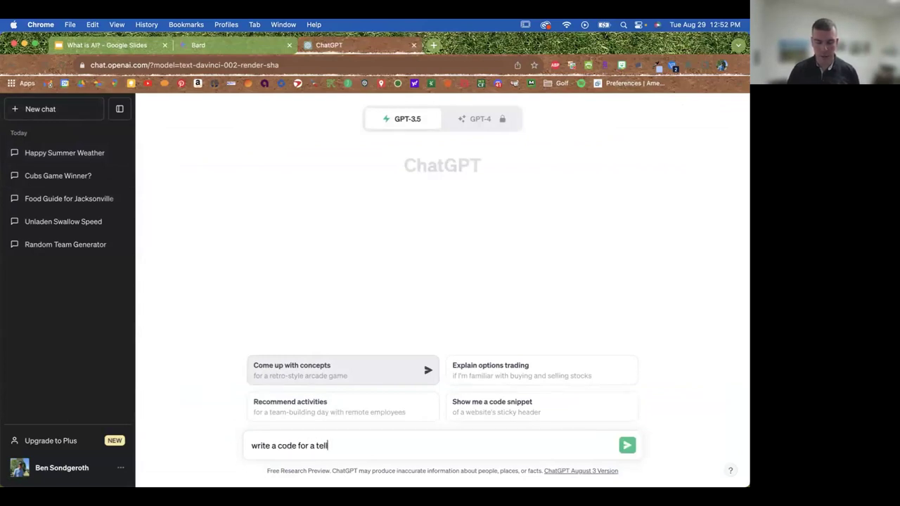
type(" dr drone")
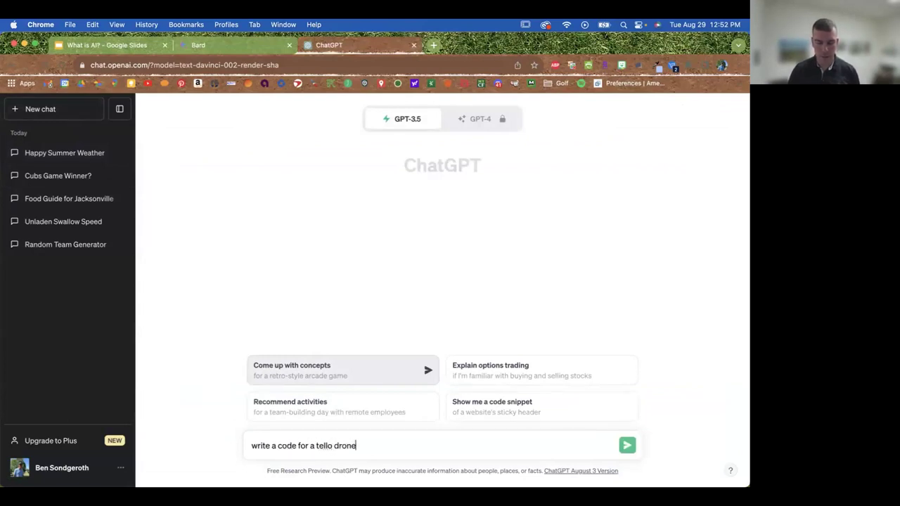
type(" to fly in a square in python")
key("Return")
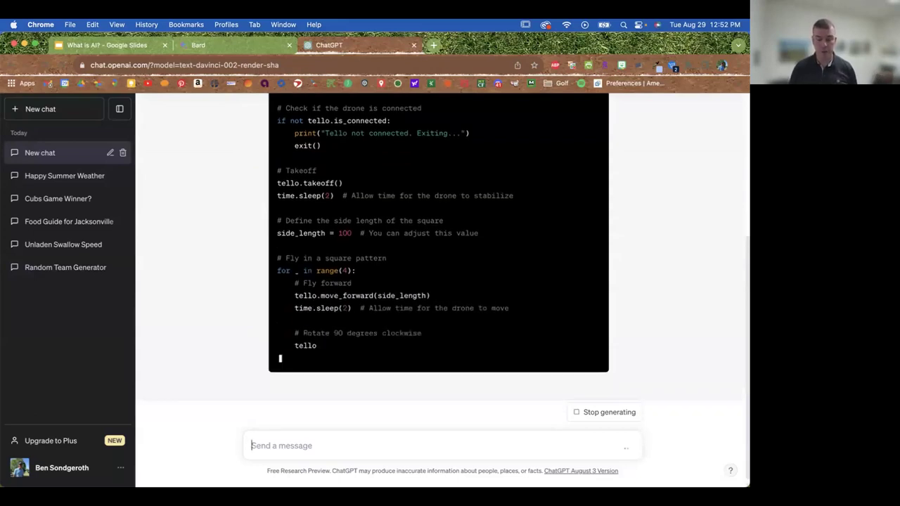
- Review the generated Python code for the Tello drone from its import statements through the square flight pattern
scroll(211, 287, "up", 1)
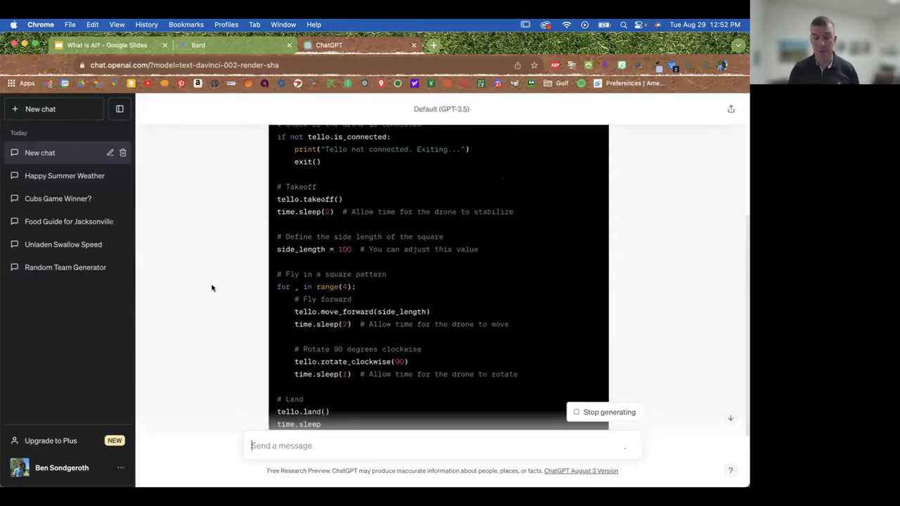
scroll(212, 288, "up", 5)
scroll(214, 316, "down", 2)
scroll(214, 316, "down", 1)
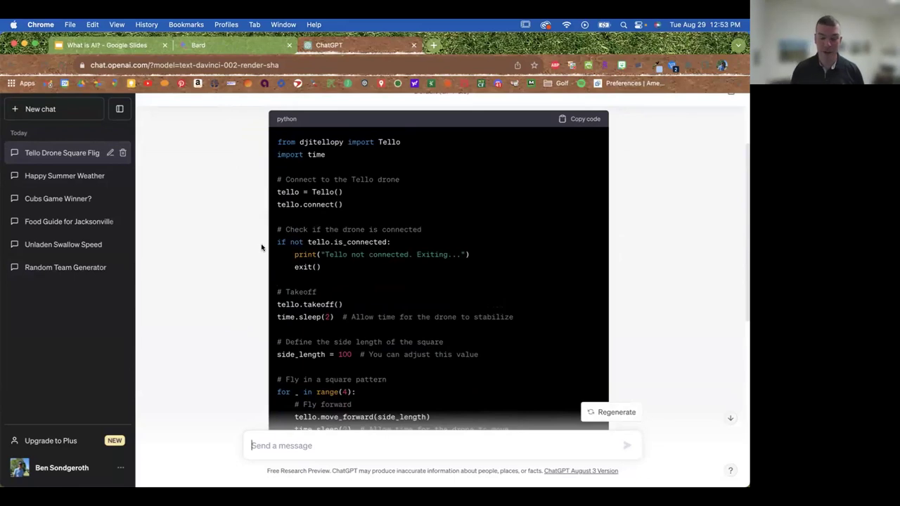
- Switch to the "What is AI?" presentation, start the slideshow from the "Create Outlines and Agendas" slide and advance one slide
left_click(89, 45)
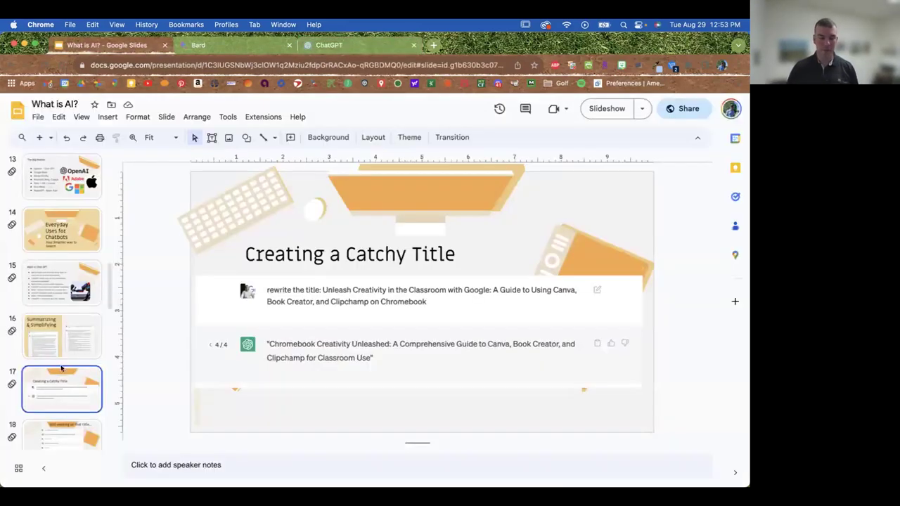
scroll(75, 393, "down", 5)
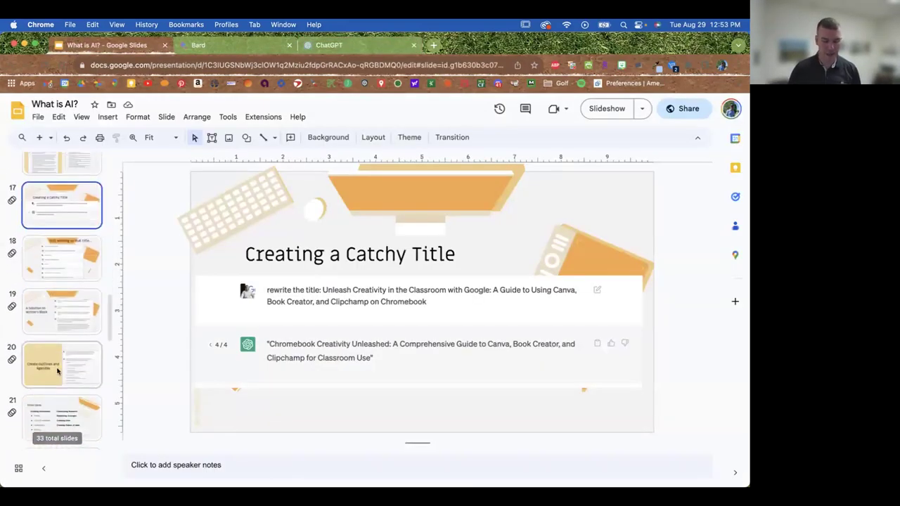
left_click(73, 371)
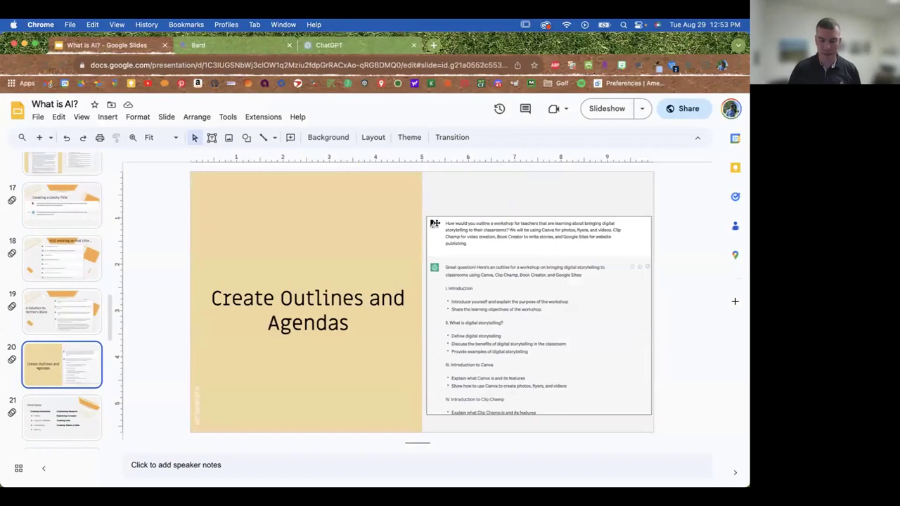
left_click(603, 108)
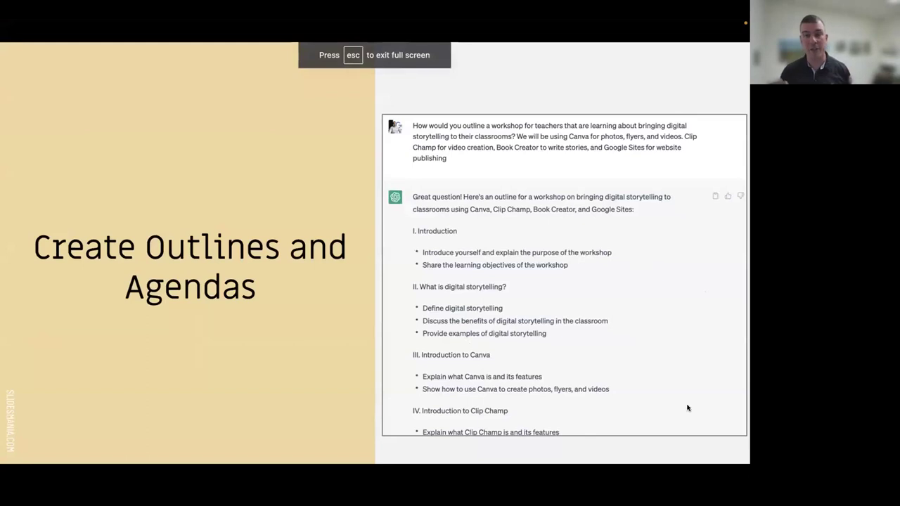
key("Right")
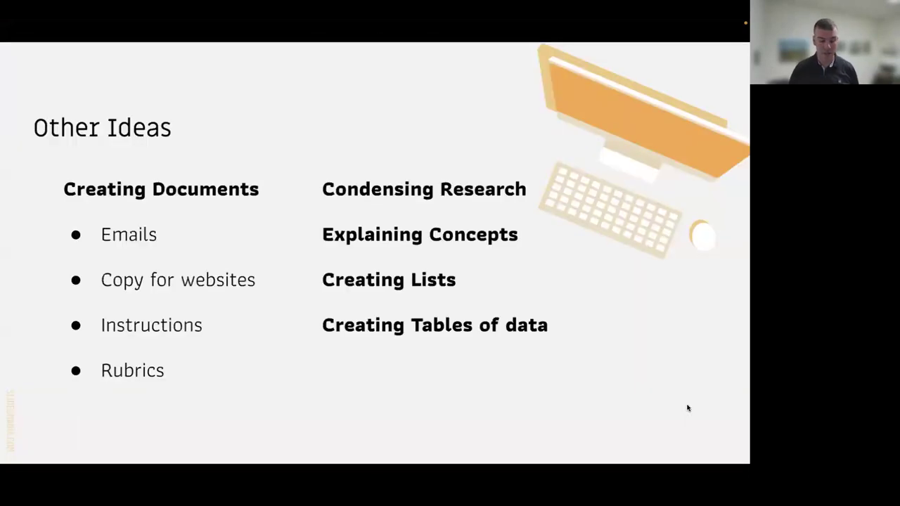